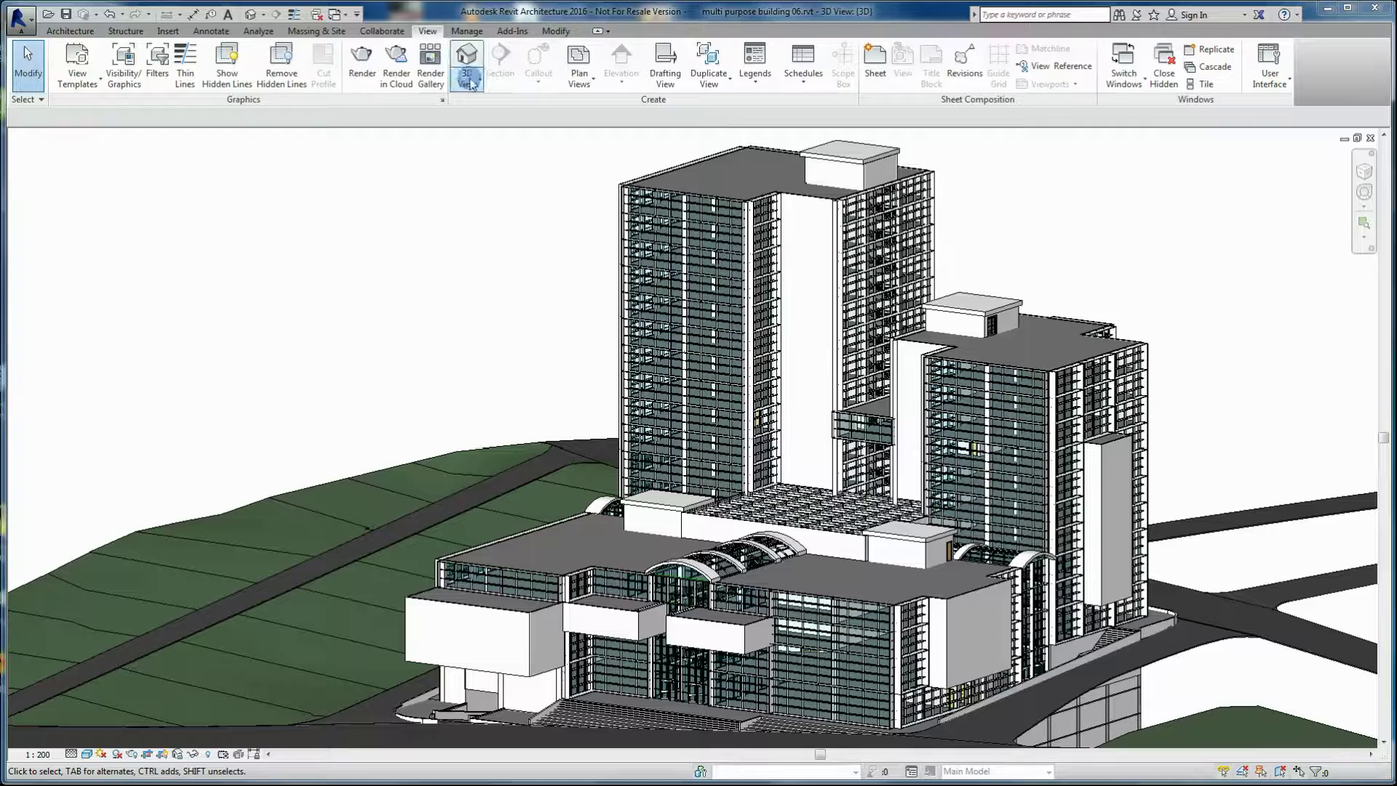
Switch Revit to the Default 3D View of the multi-purpose building.
{"action": "left_click", "coordinate": [469, 81]}
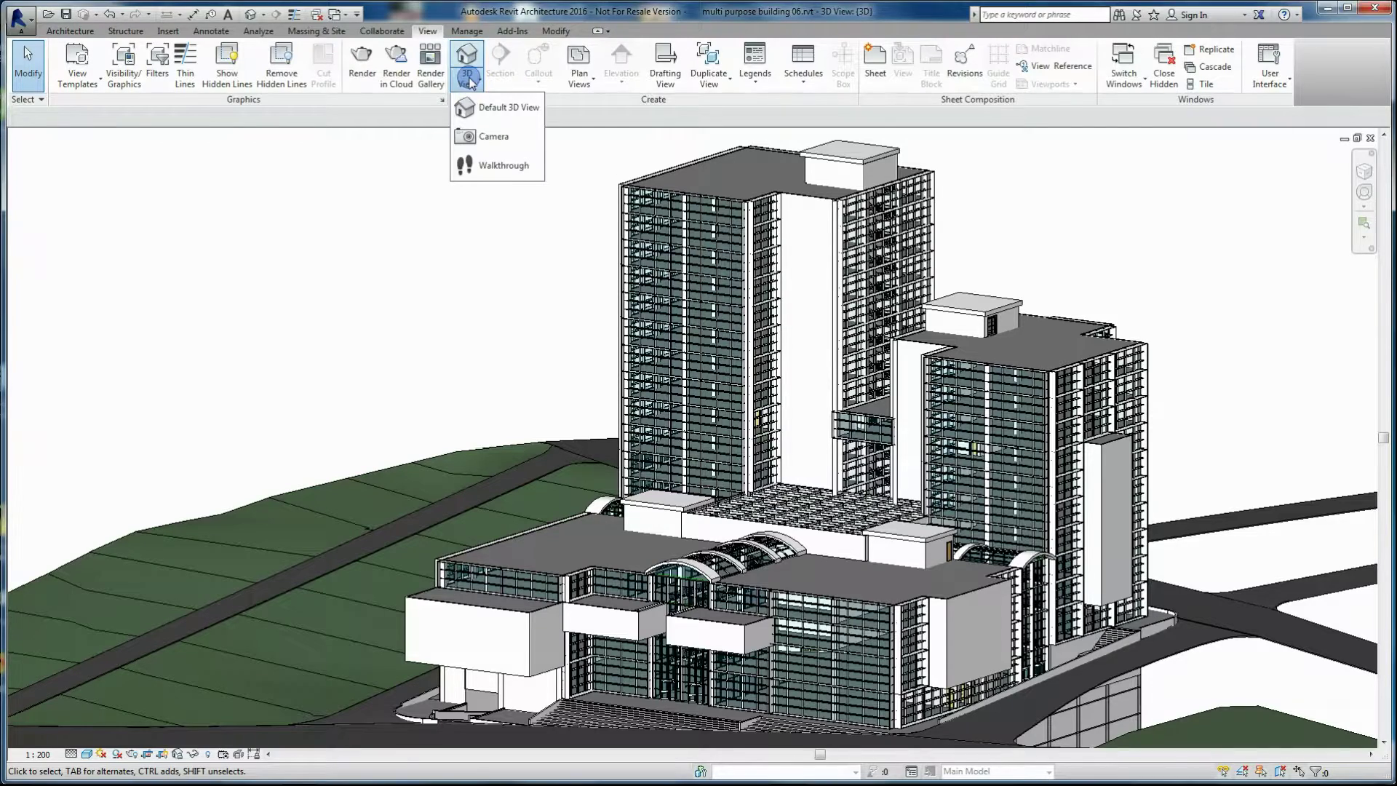
{"action": "left_click", "coordinate": [507, 109]}
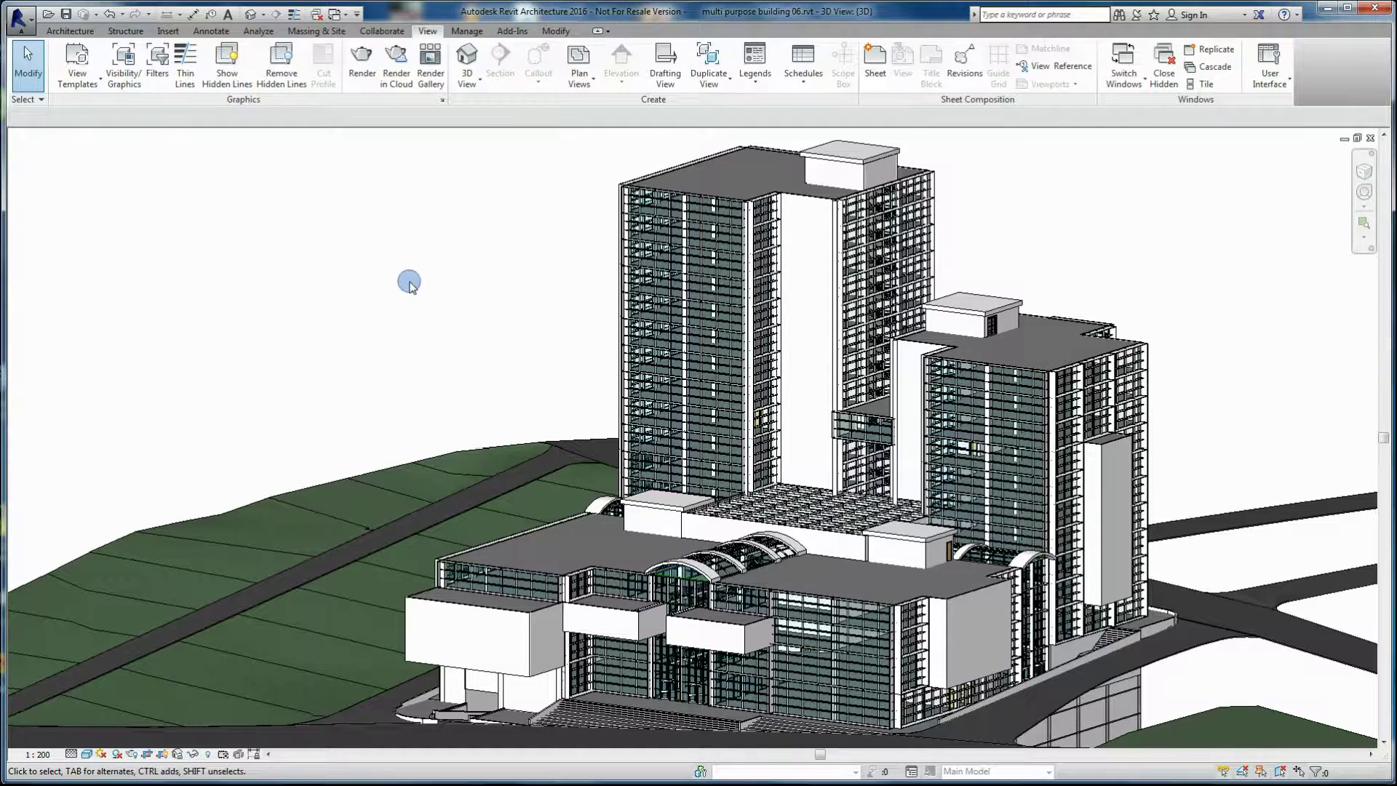
Export the building's 3D view as a DWFx file into My Documents.
{"action": "left_click", "coordinate": [20, 16]}
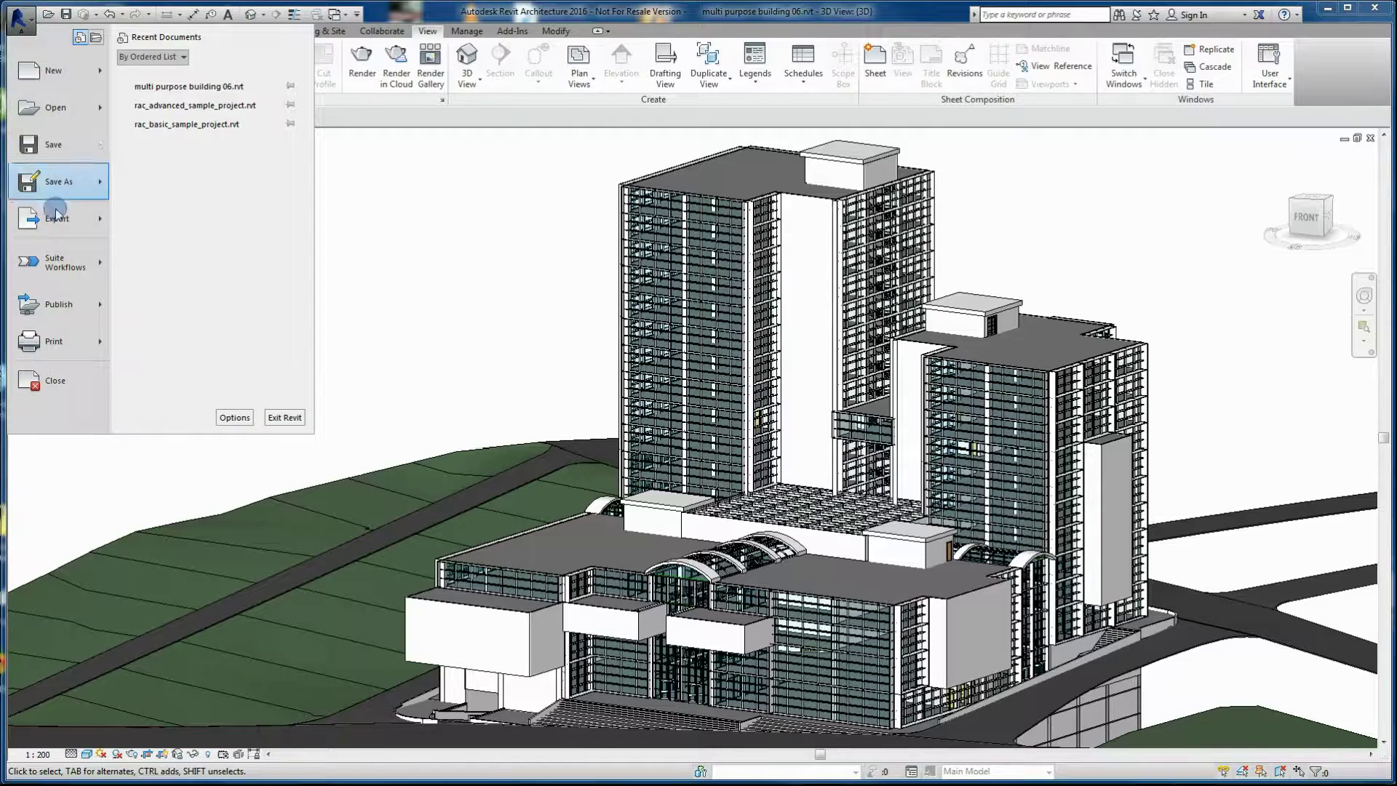
{"action": "left_click", "coordinate": [56, 223]}
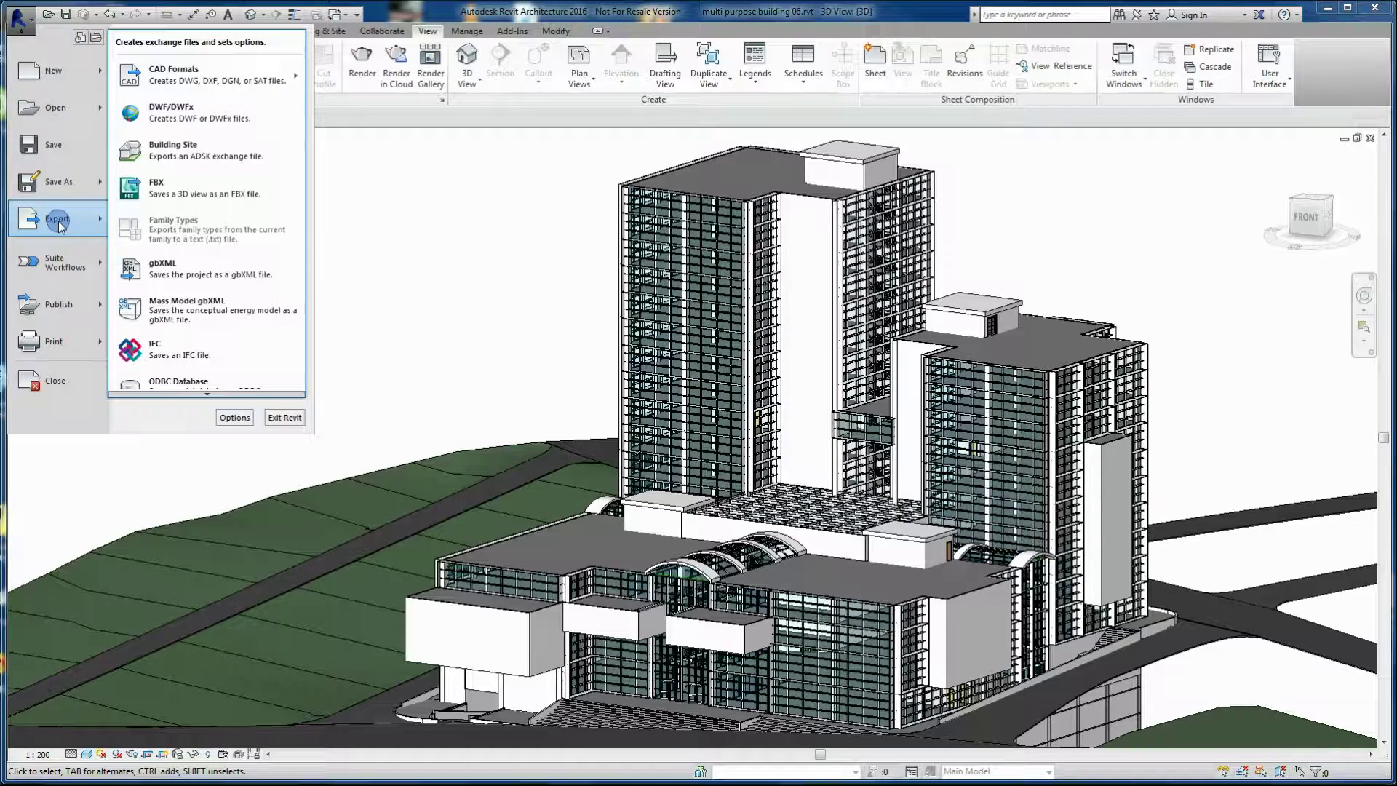
{"action": "left_click", "coordinate": [169, 118]}
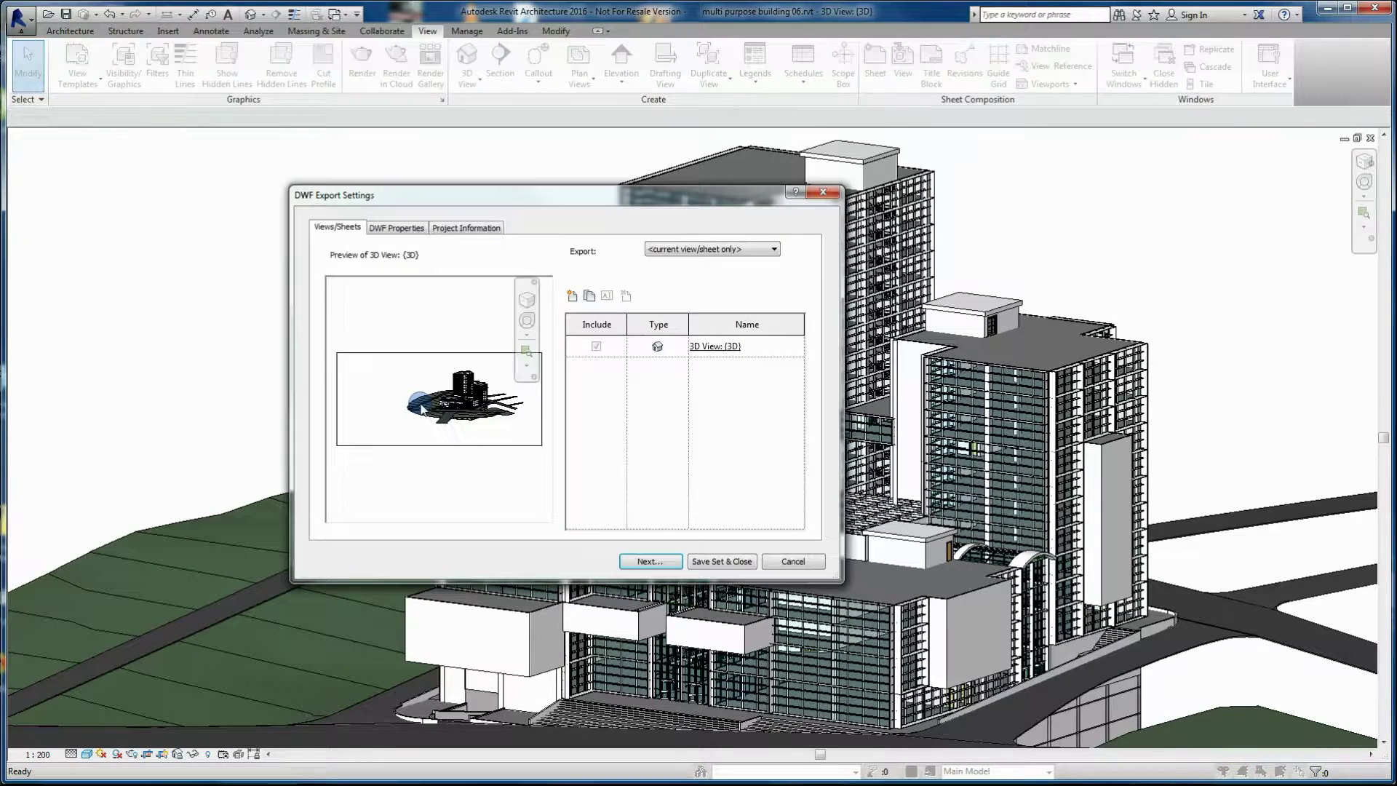
{"action": "left_click", "coordinate": [650, 561]}
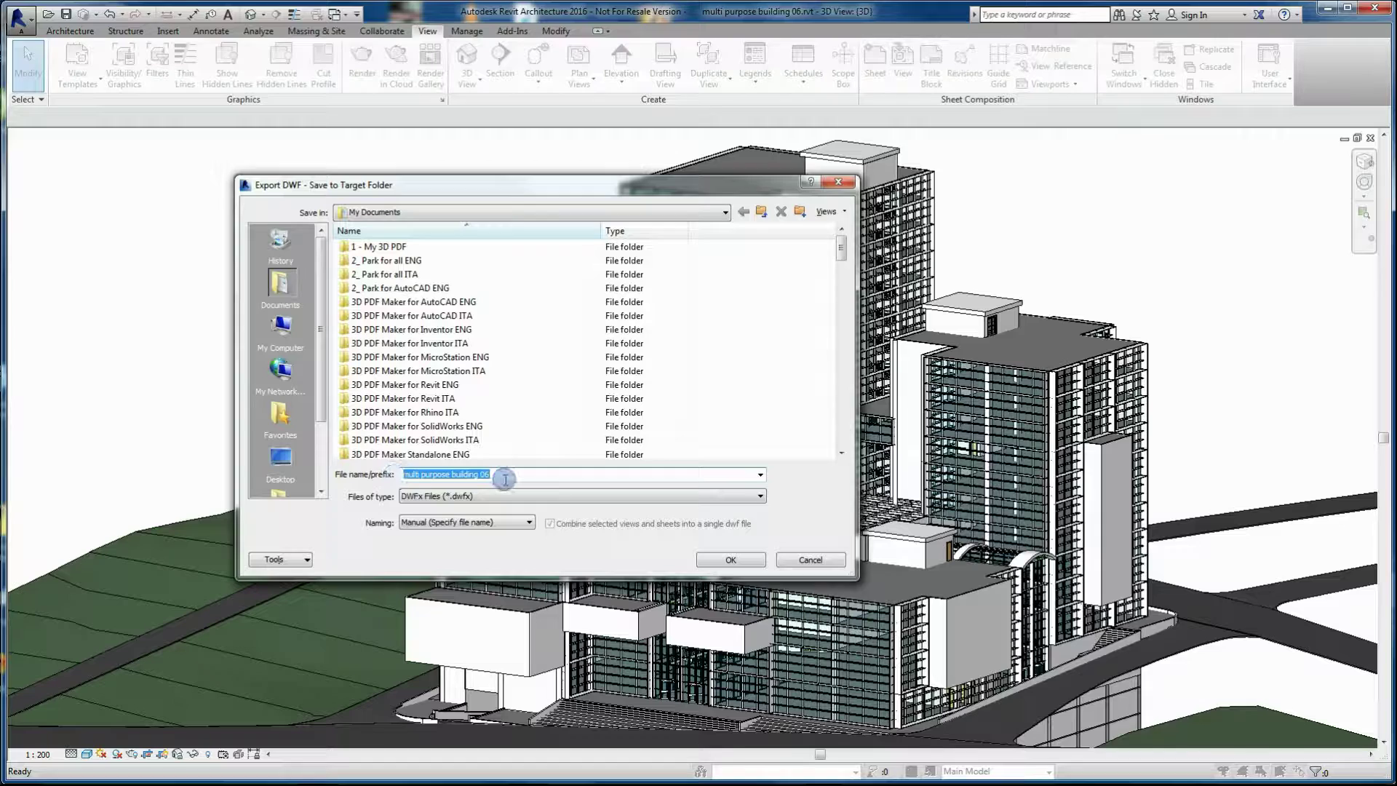
{"action": "left_click", "coordinate": [732, 559]}
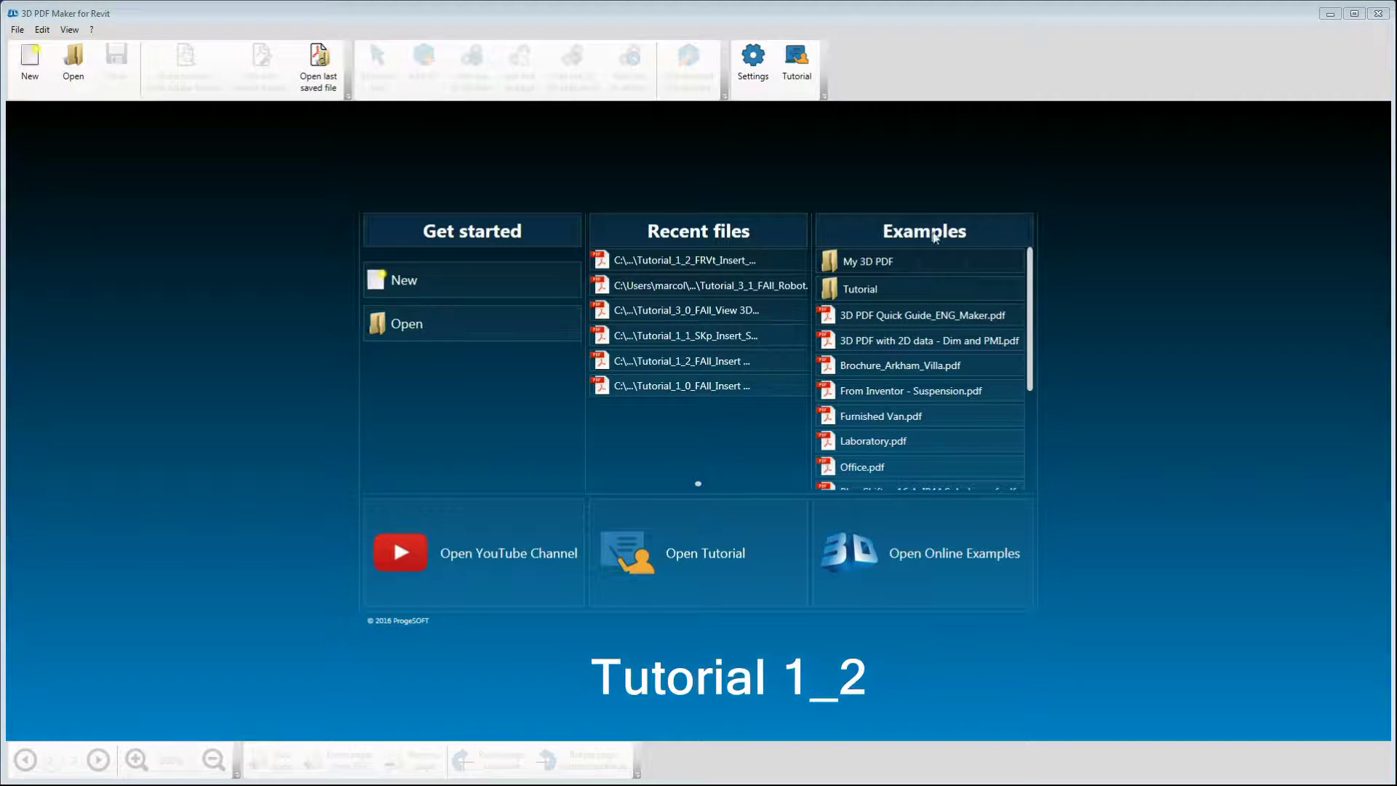
Open Tutorial_1_2_FRVt_Insert_DWF.pdf from the Tutorial examples and show page 2.
{"action": "double_click", "coordinate": [870, 289]}
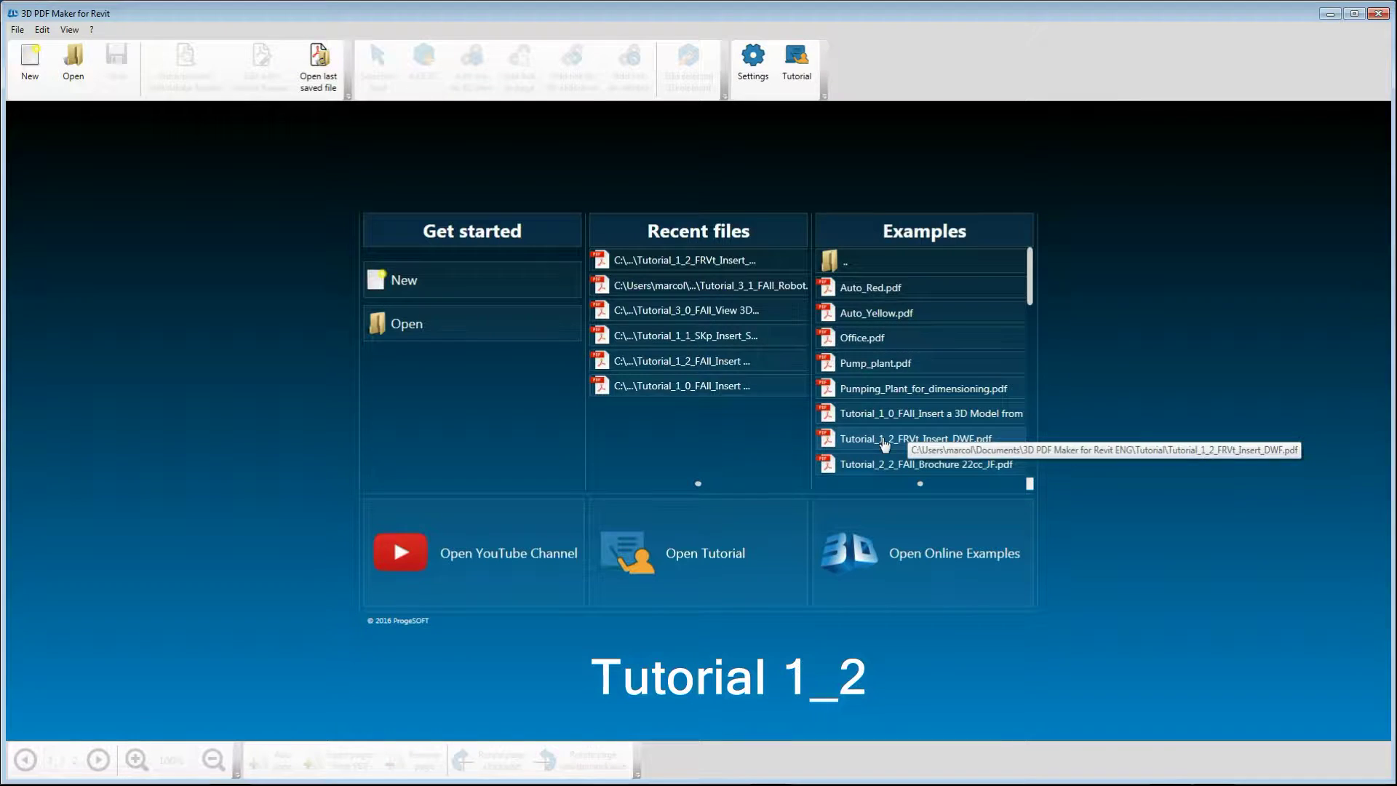
{"action": "double_click", "coordinate": [885, 441]}
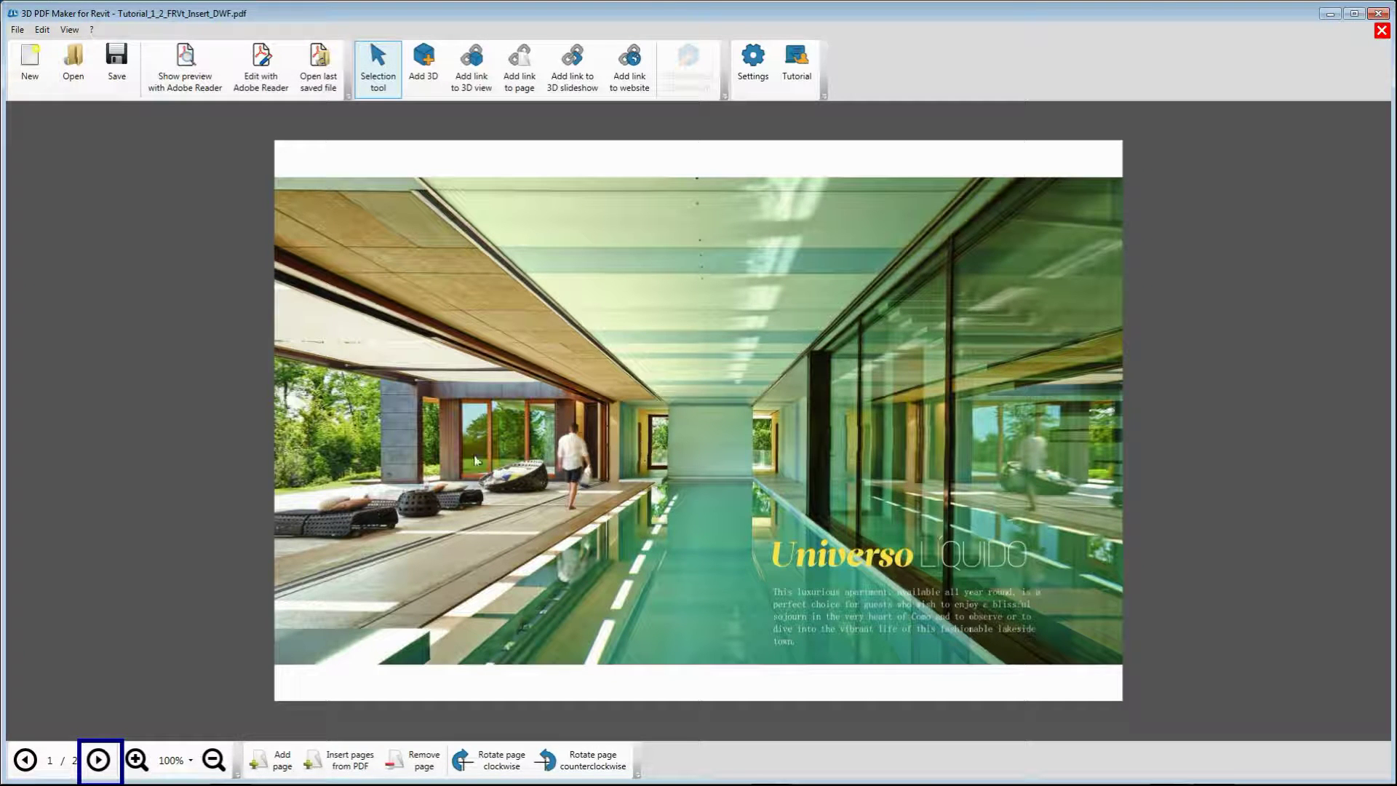
{"action": "left_click", "coordinate": [98, 759]}
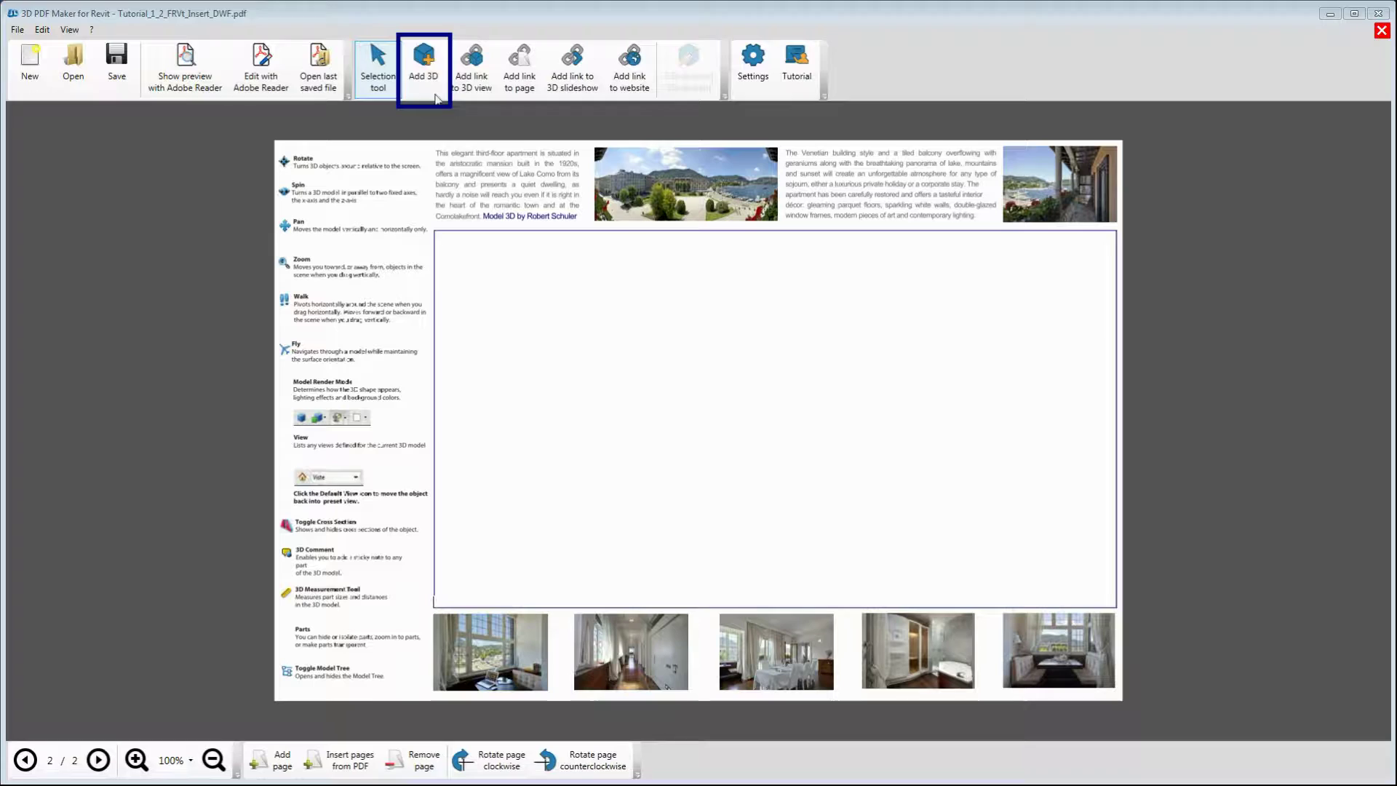
Draw a 3D area over page 2's central frame and import Villa.dwfx into it.
{"action": "left_click", "coordinate": [424, 62]}
{"action": "left_click_drag", "start_coordinate": [434, 231], "coordinate": [1116, 610]}
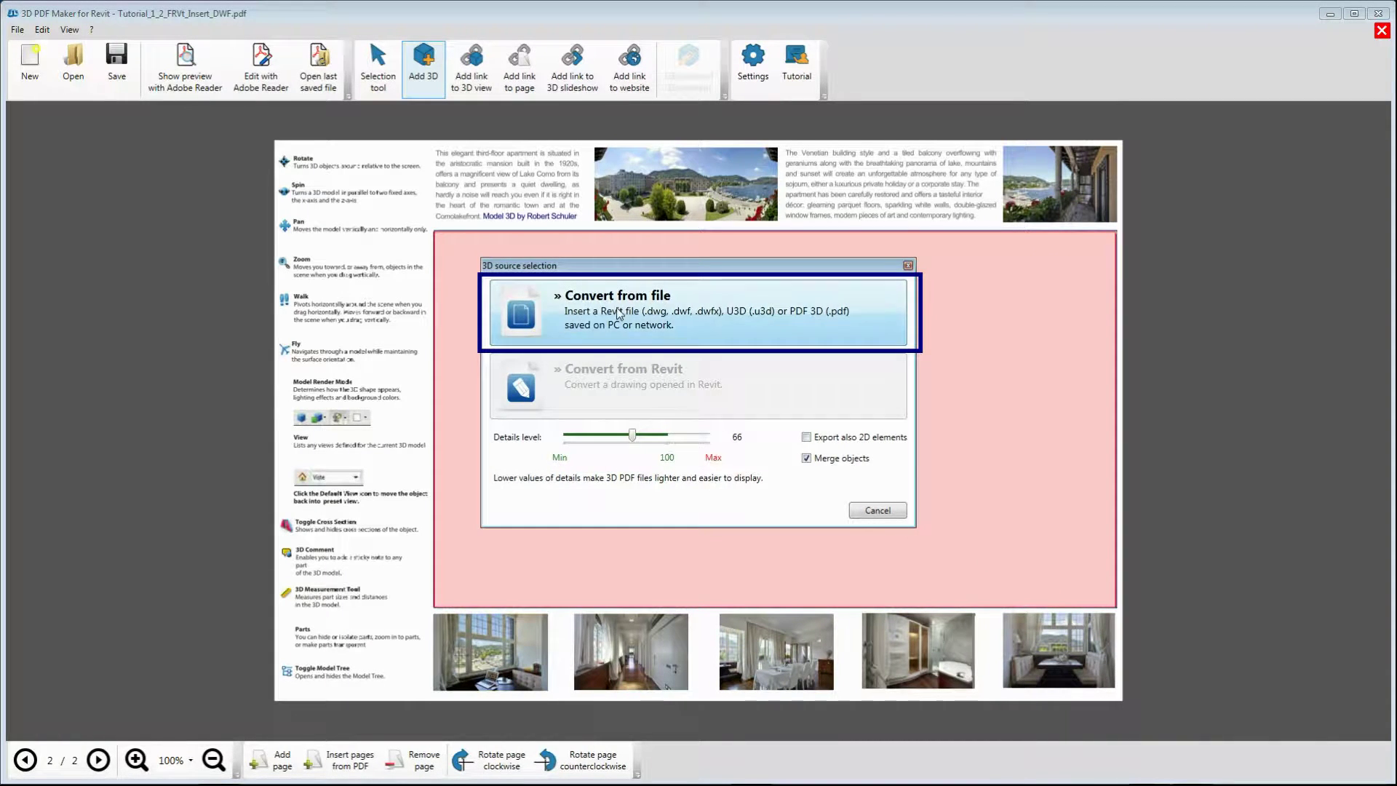
{"action": "left_click", "coordinate": [643, 311]}
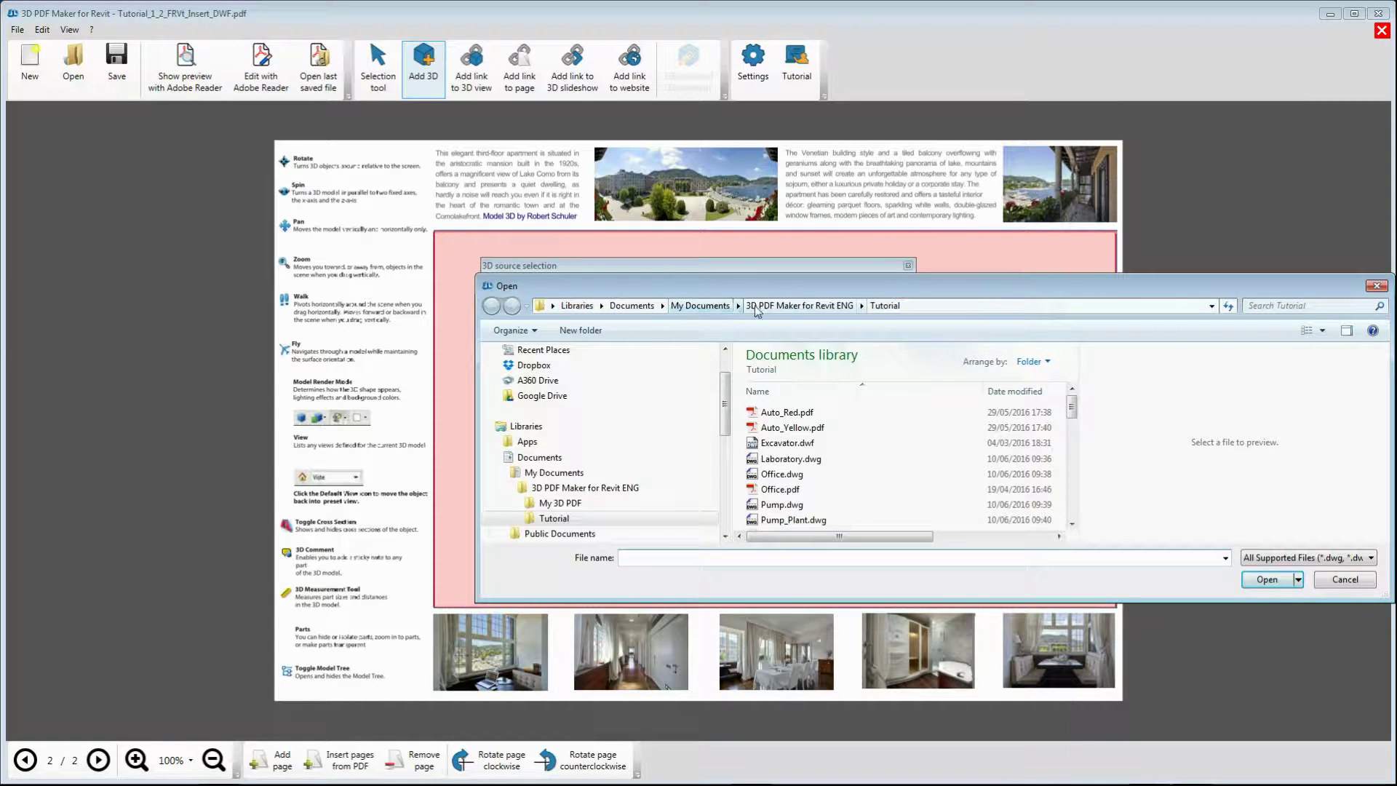
{"action": "left_click", "coordinate": [1264, 557]}
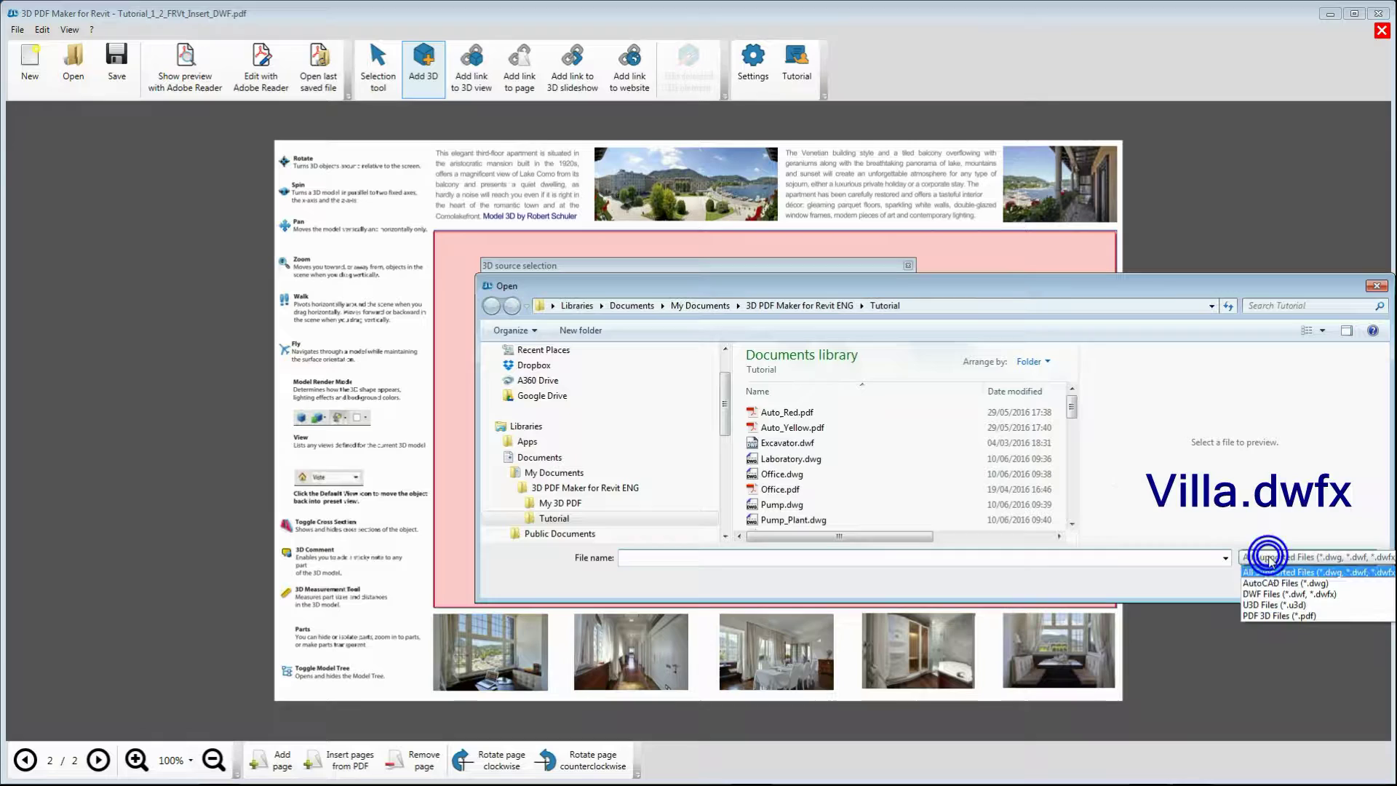
{"action": "left_click", "coordinate": [1272, 596]}
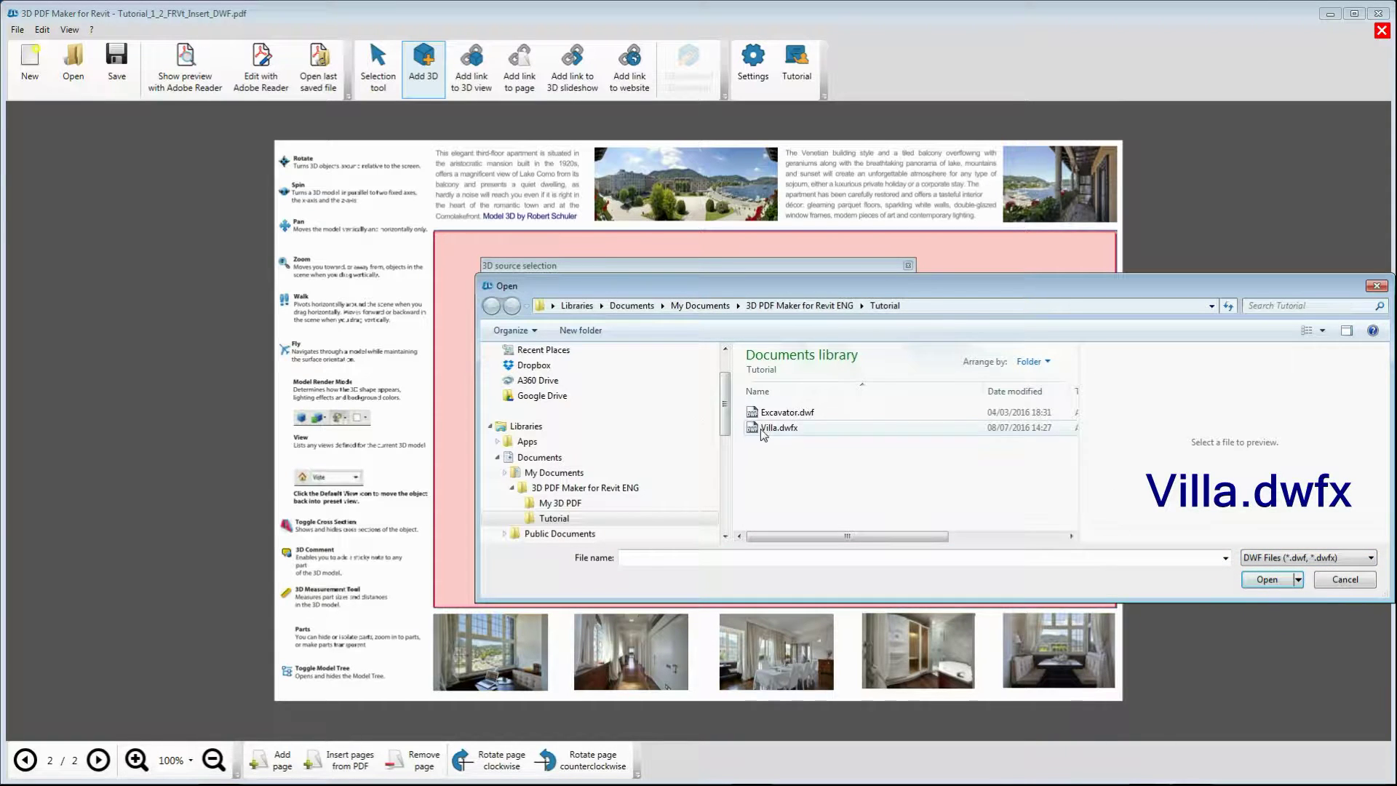
{"action": "left_click", "coordinate": [808, 430]}
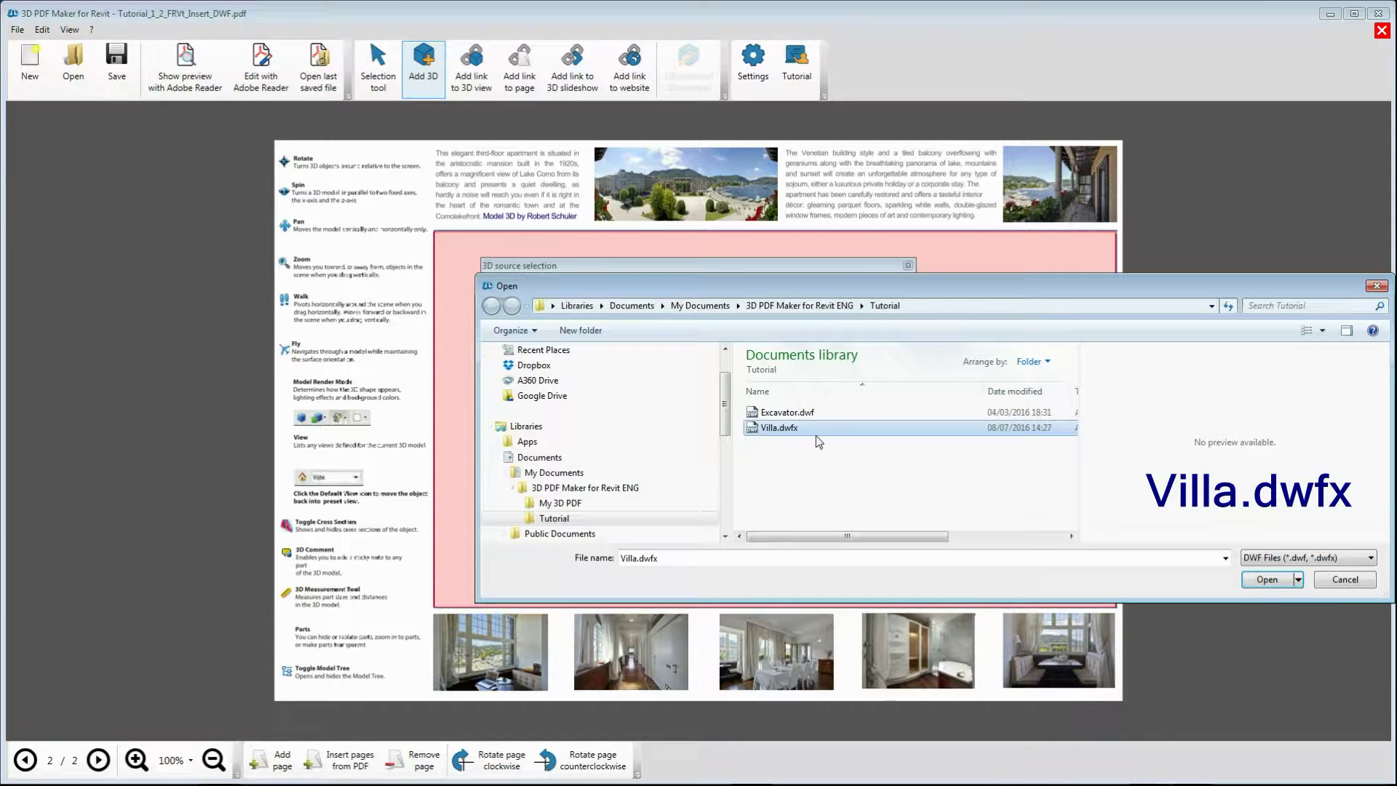
{"action": "left_click", "coordinate": [1267, 579]}
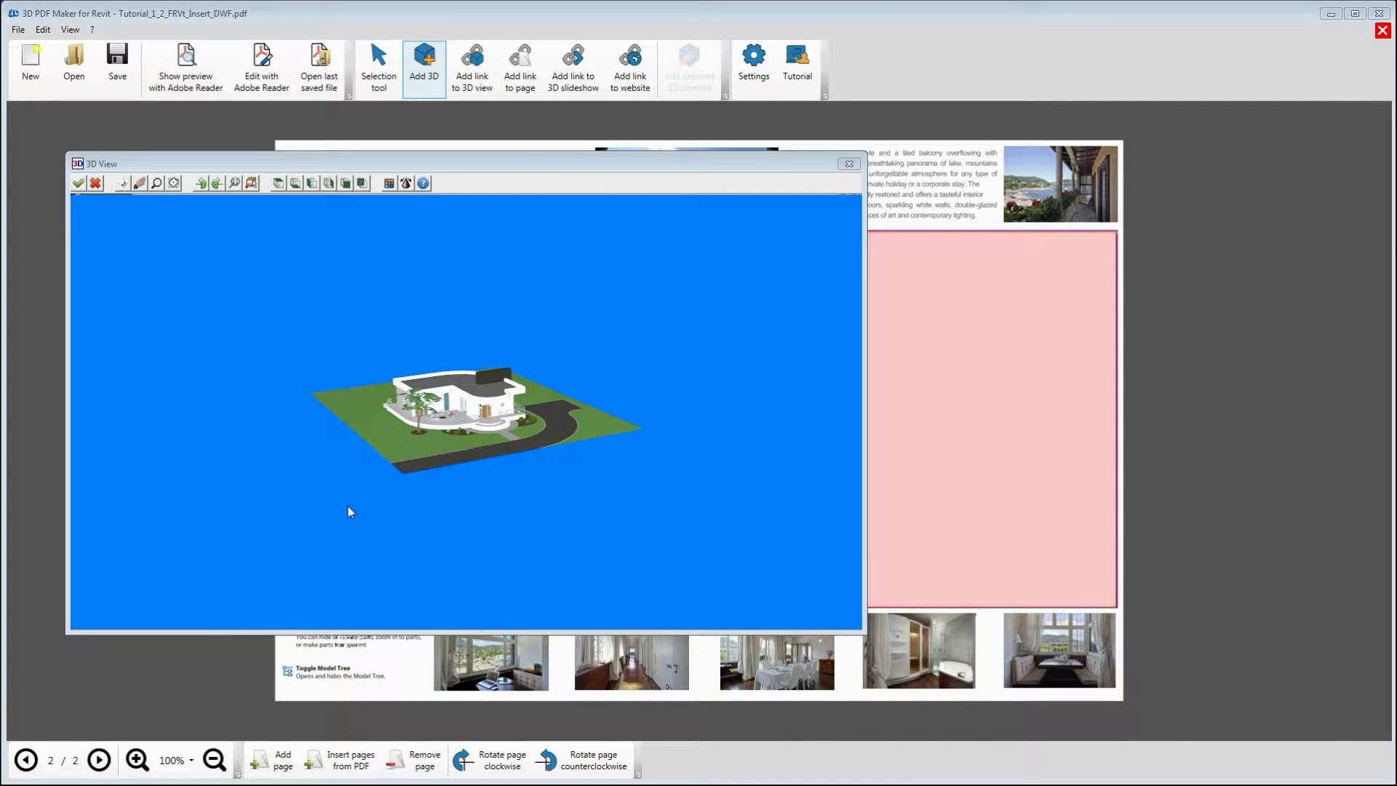
Zoom and pan to a close-up of the villa, then accept the view into the 3D area.
{"action": "middle_click_drag", "start_coordinate": [360, 493], "coordinate": [362, 497]}
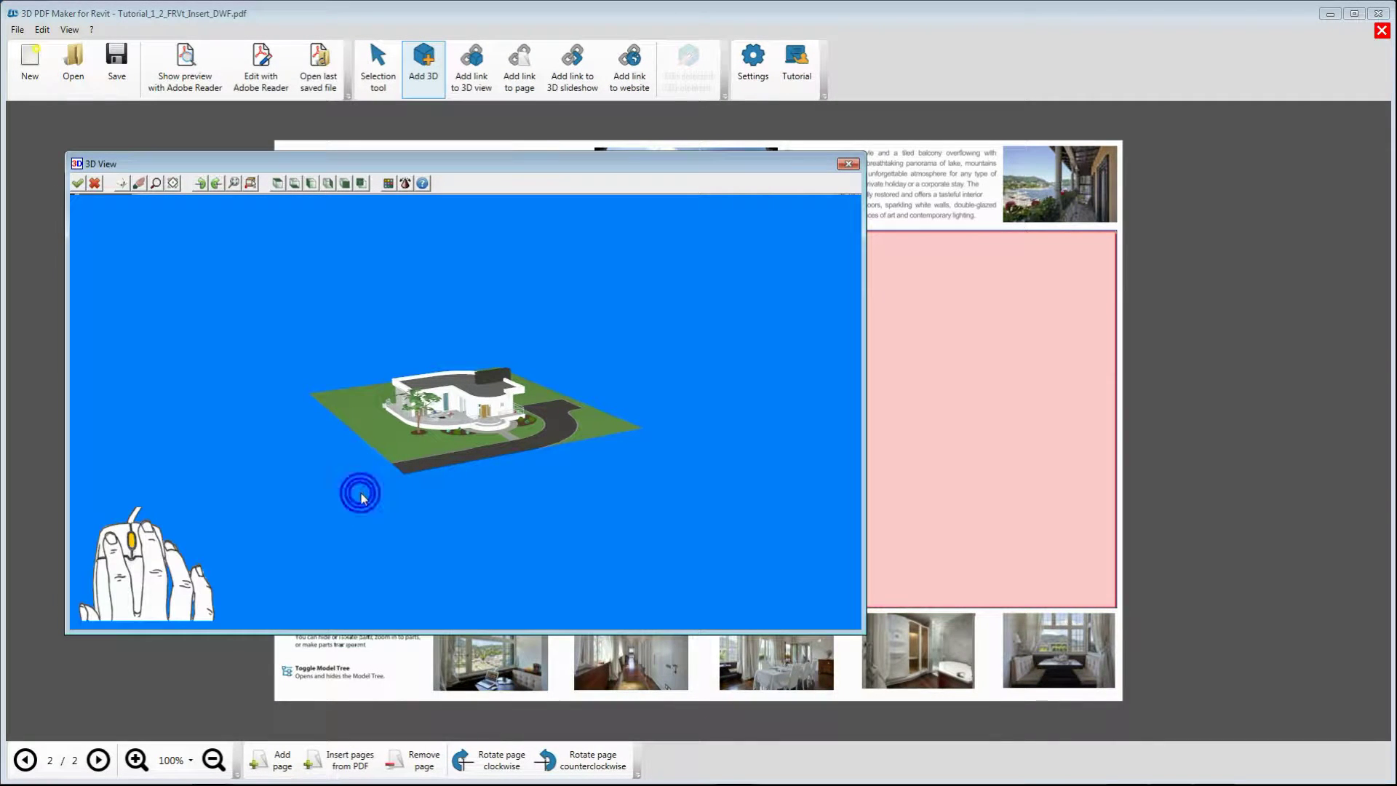
{"action": "scroll", "coordinate": [361, 492], "scroll_direction": "up", "scroll_amount": 5}
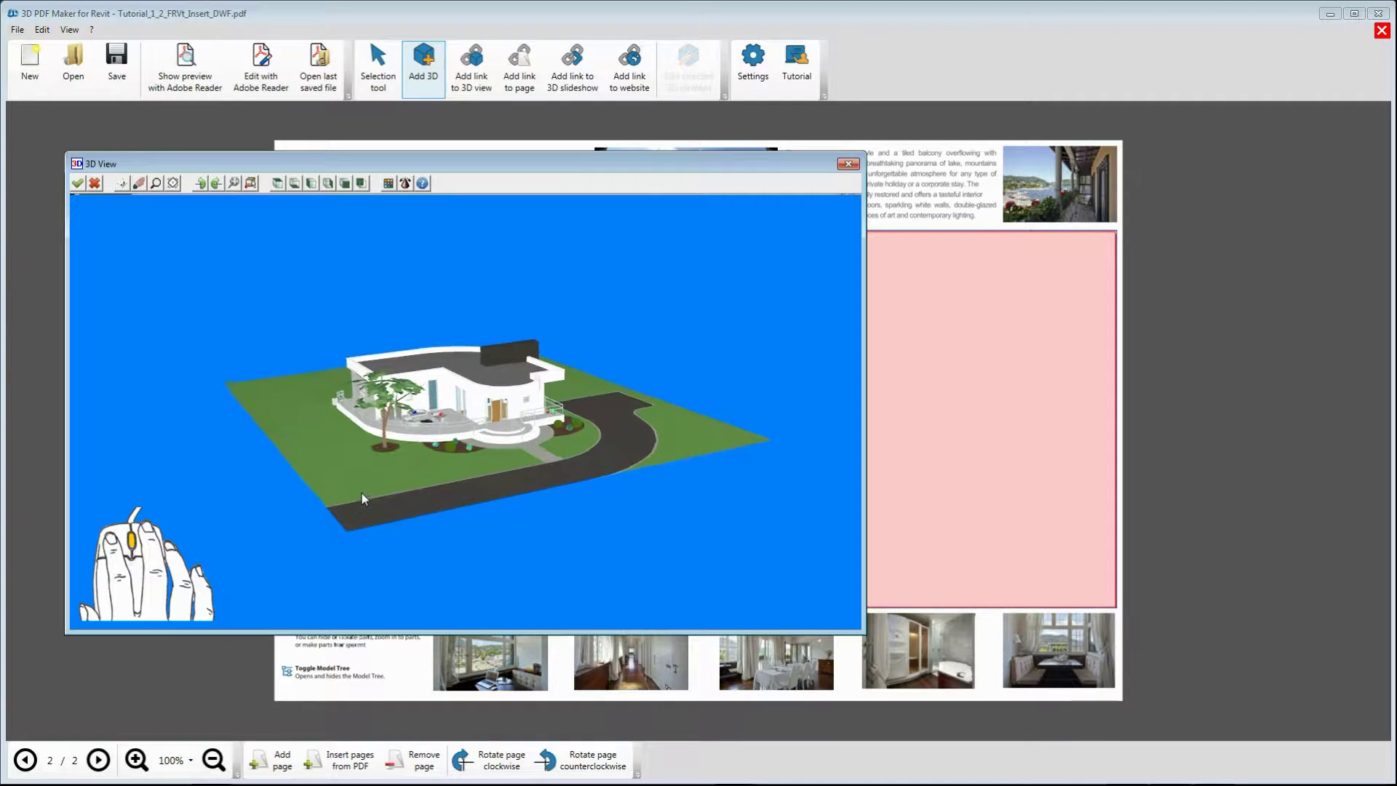
{"action": "scroll", "coordinate": [363, 492], "scroll_direction": "up", "scroll_amount": 6}
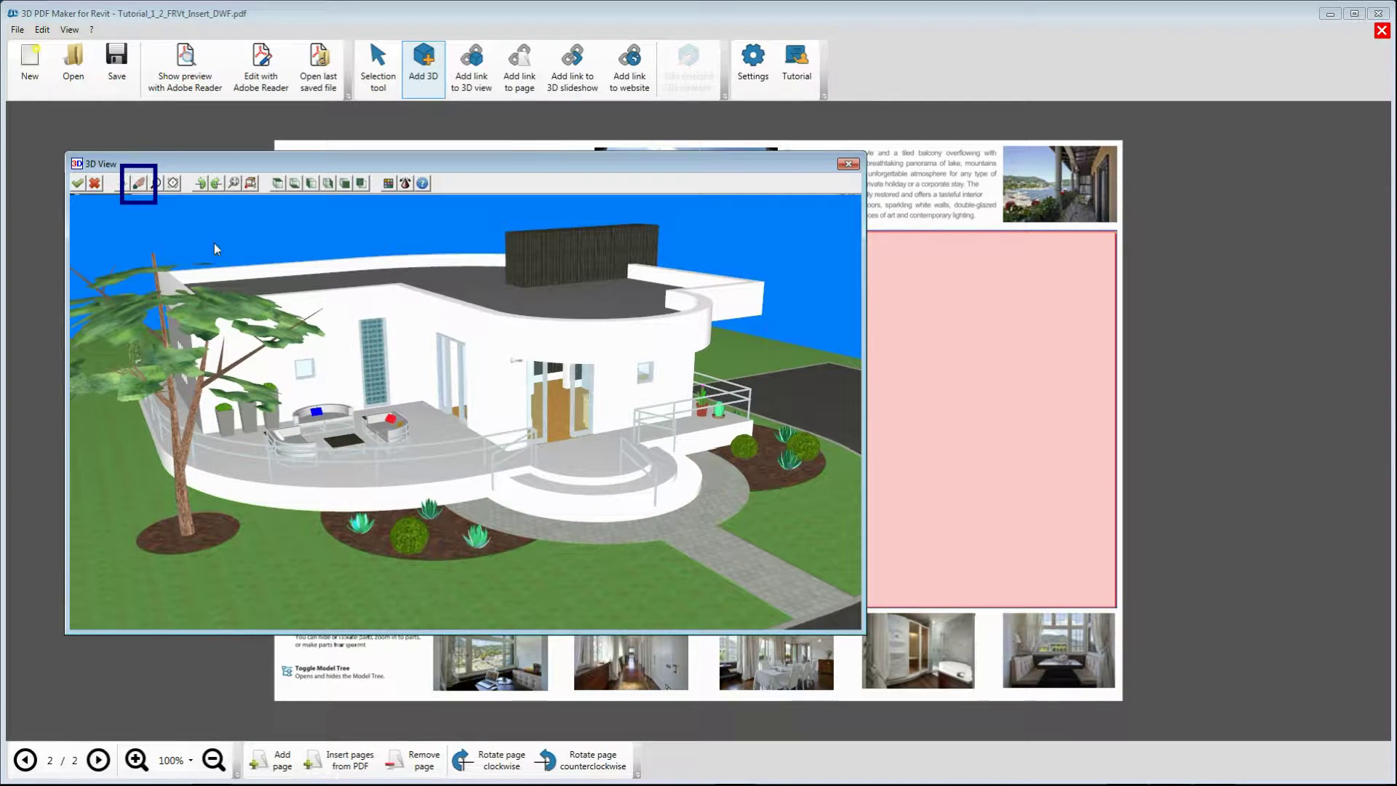
{"action": "left_click", "coordinate": [140, 184]}
{"action": "left_click_drag", "start_coordinate": [261, 358], "coordinate": [283, 348]}
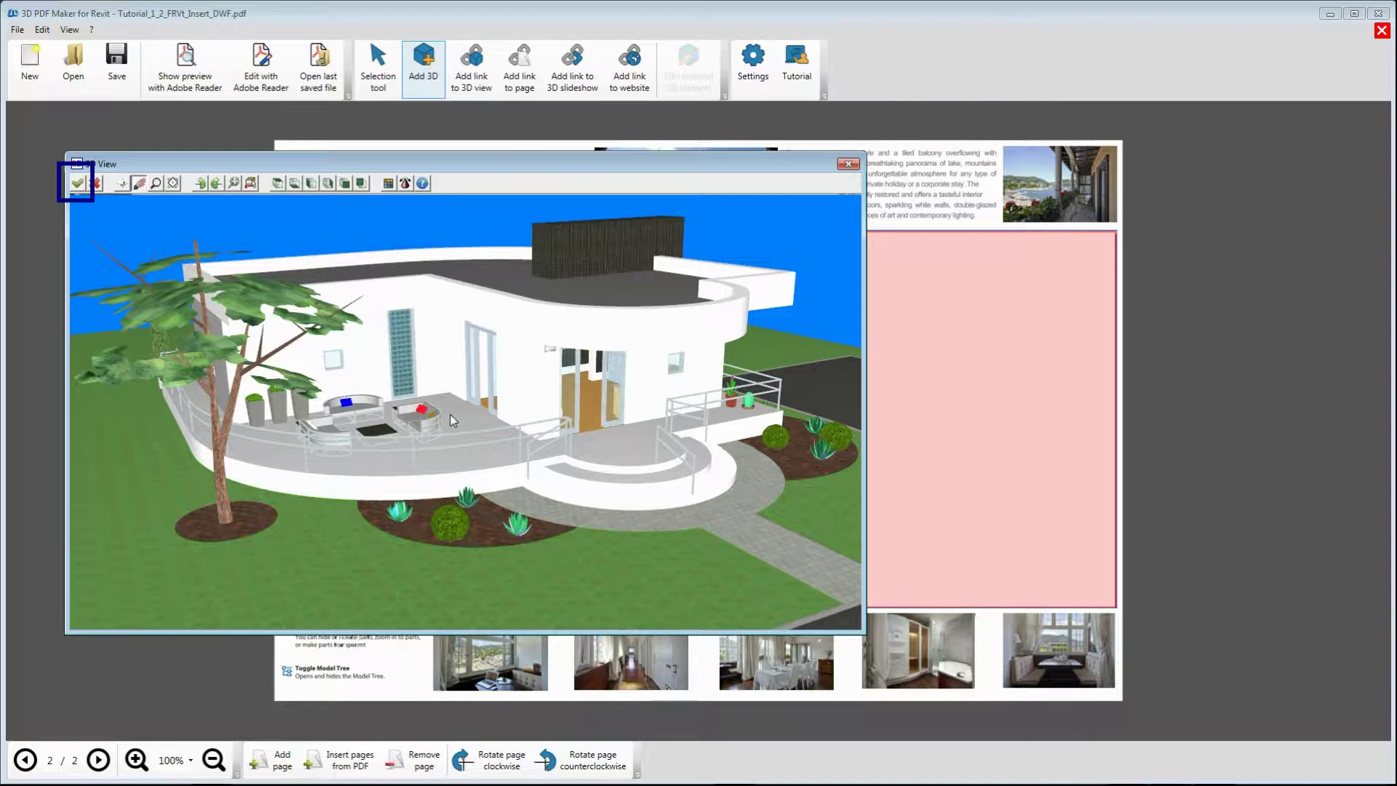
{"action": "left_click", "coordinate": [77, 182]}
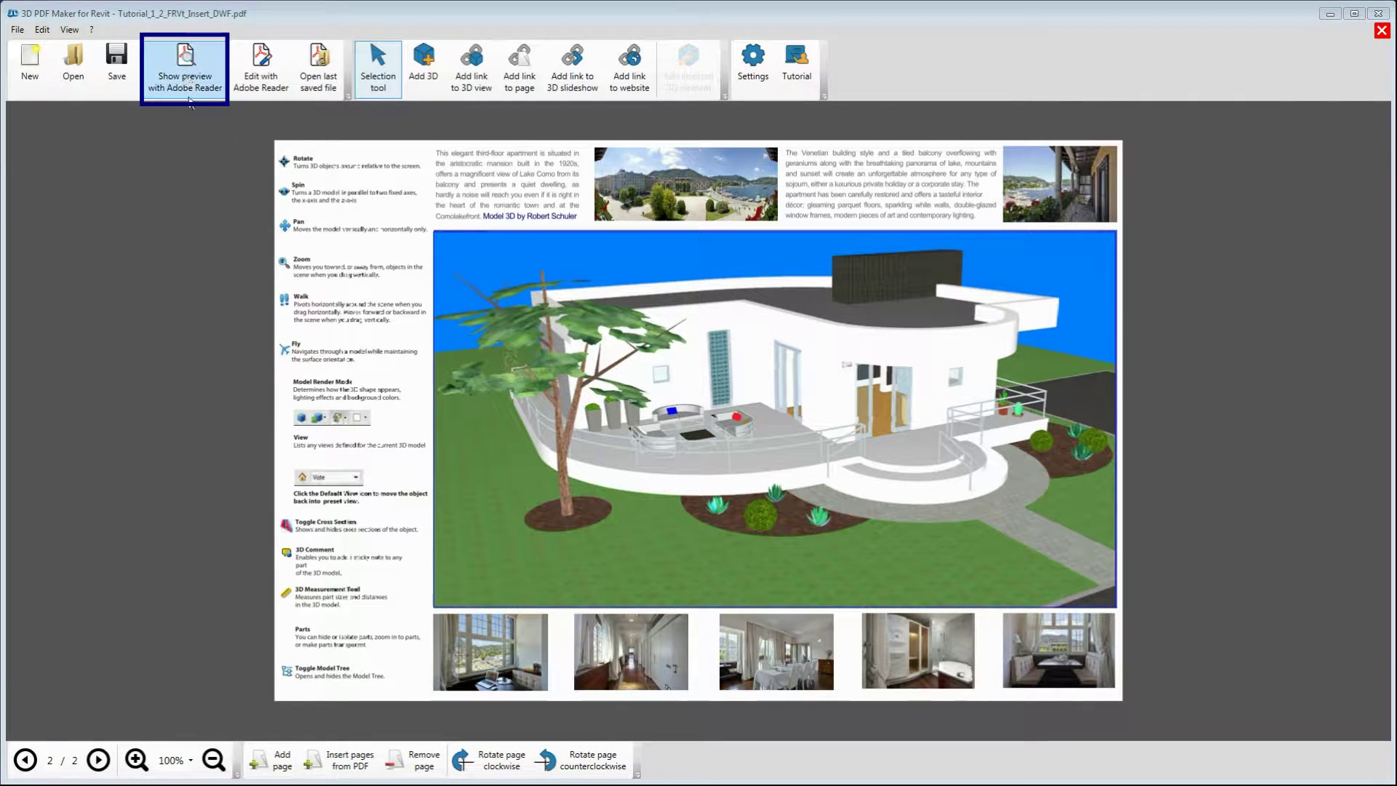
Preview the brochure in Adobe Reader and activate the 3D model on page 2.
{"action": "left_click", "coordinate": [183, 72]}
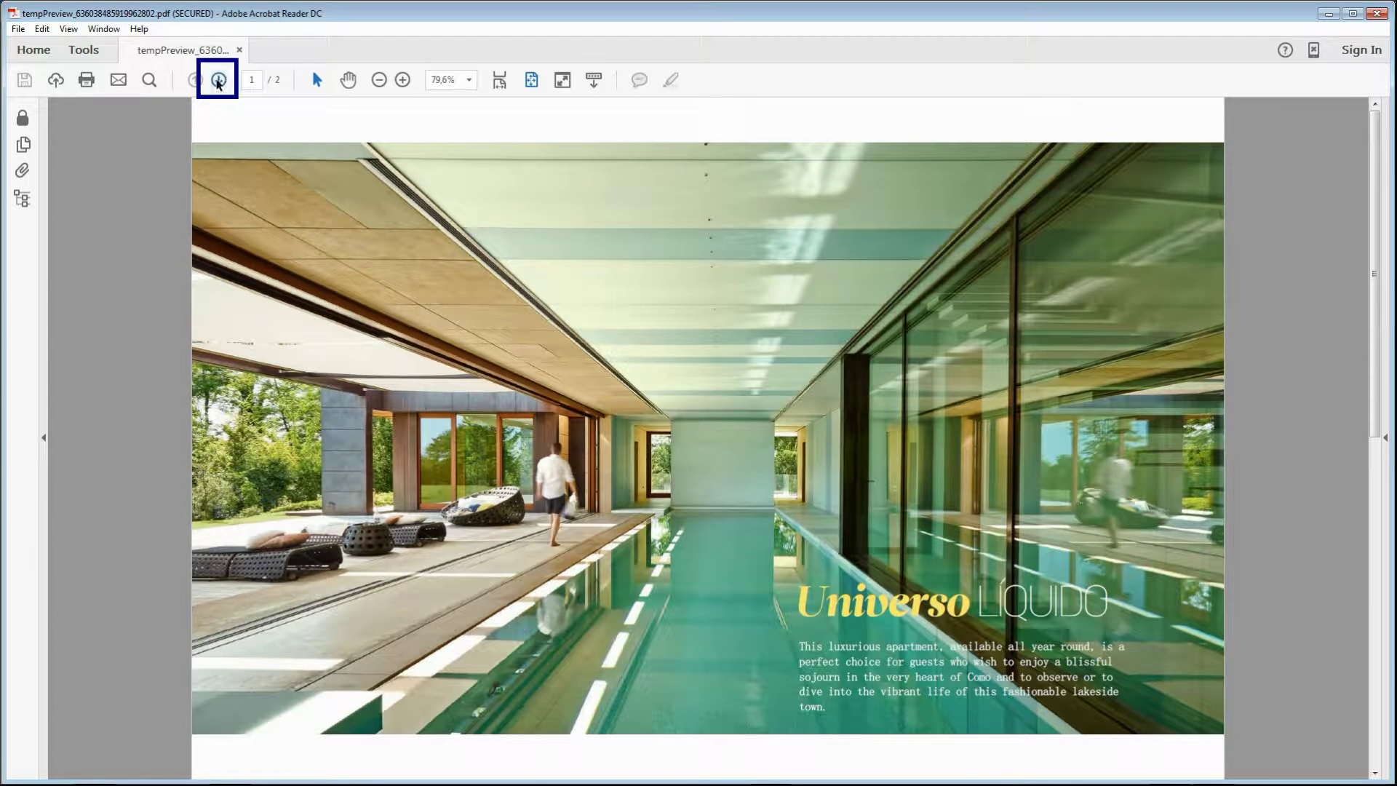
{"action": "left_click", "coordinate": [219, 80]}
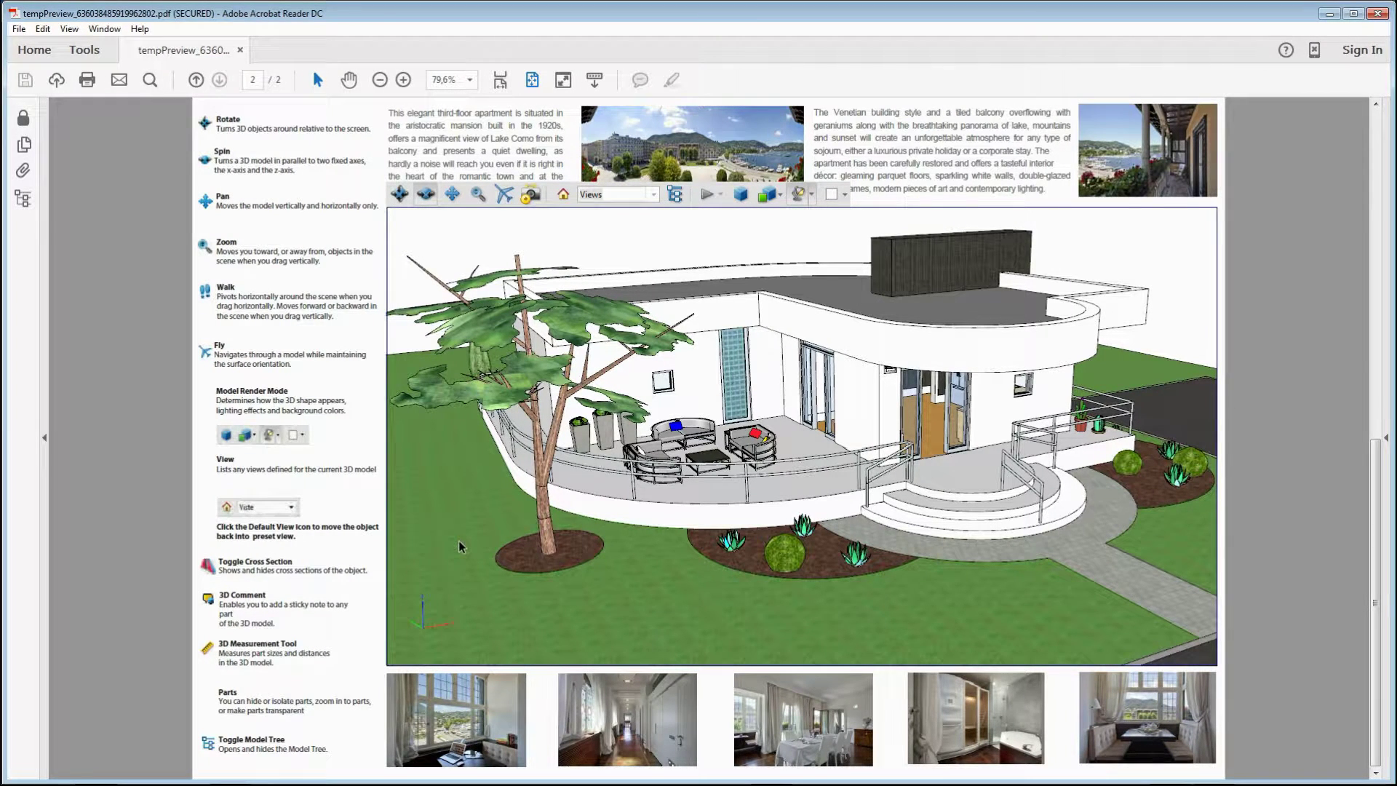
{"action": "left_click", "coordinate": [446, 552]}
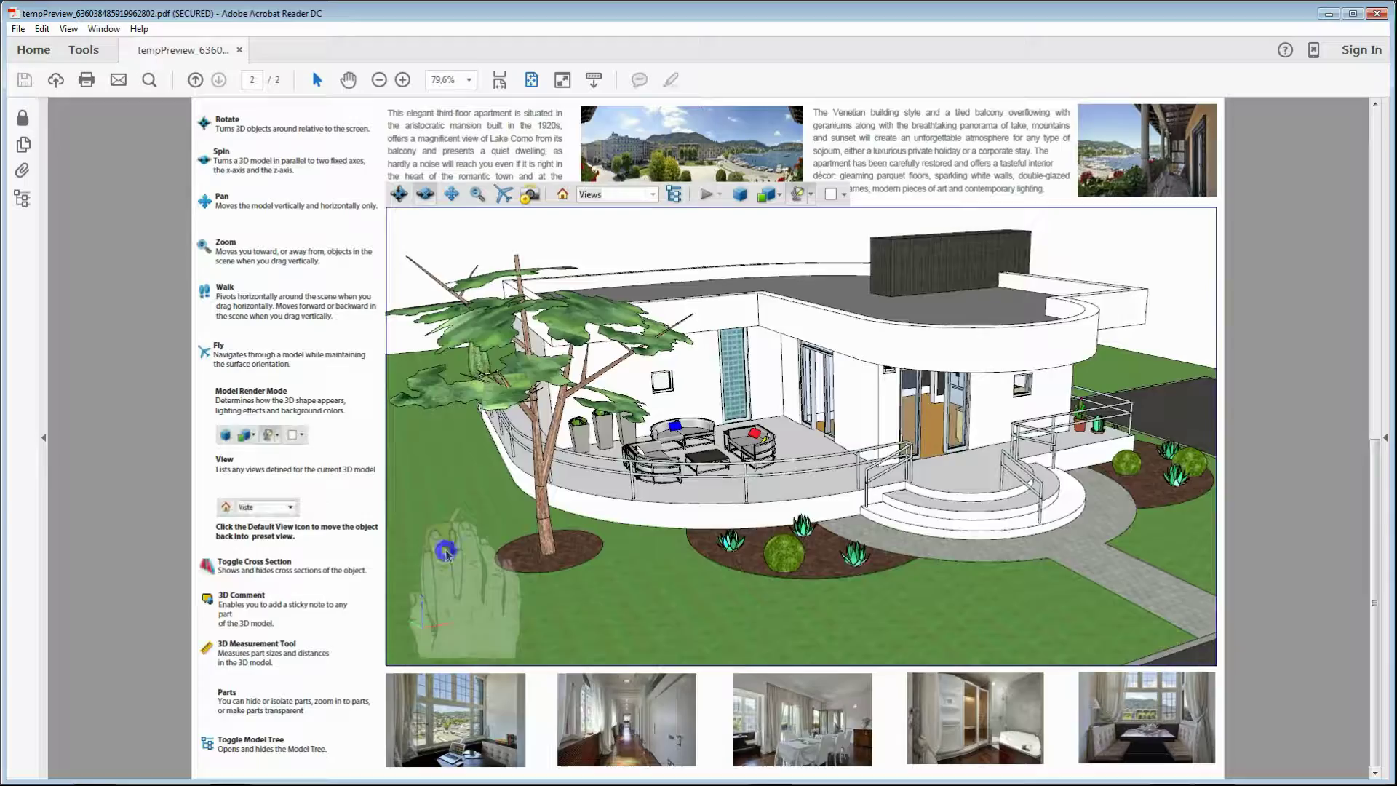
Orbit the villa to show the curved glass living-room side and the front steps.
{"action": "left_click_drag", "start_coordinate": [446, 552], "coordinate": [599, 541]}
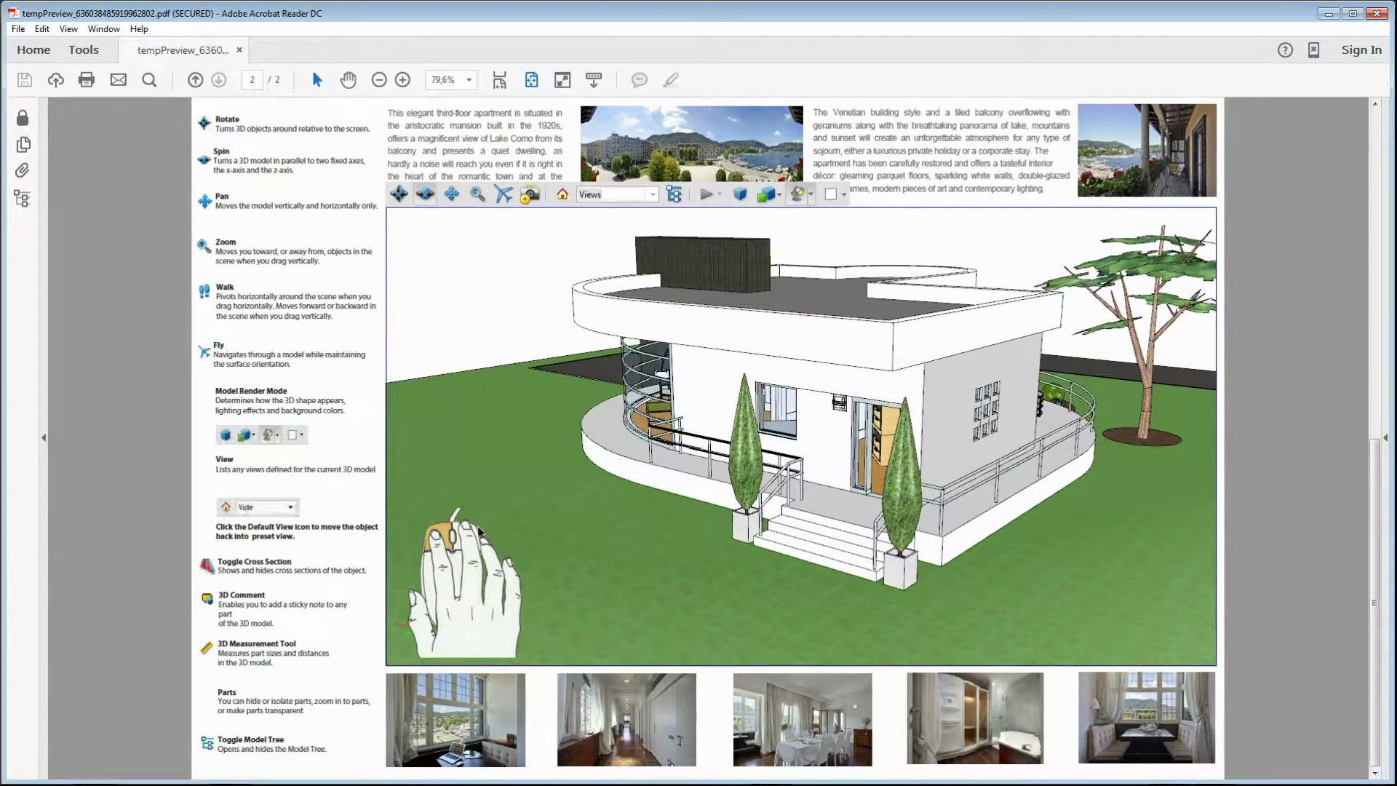
{"action": "left_click_drag", "start_coordinate": [479, 532], "coordinate": [601, 529]}
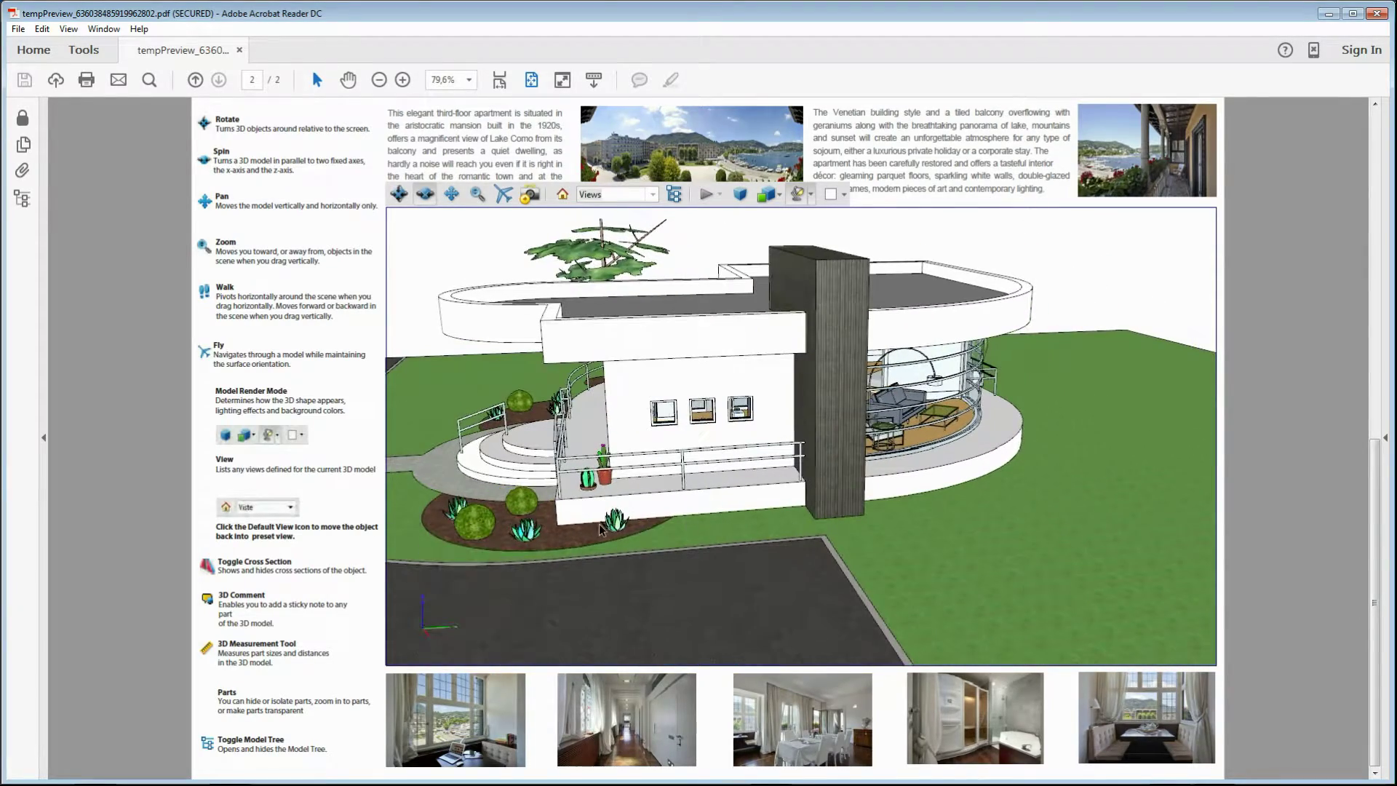
{"action": "left_click_drag", "start_coordinate": [492, 524], "coordinate": [787, 524]}
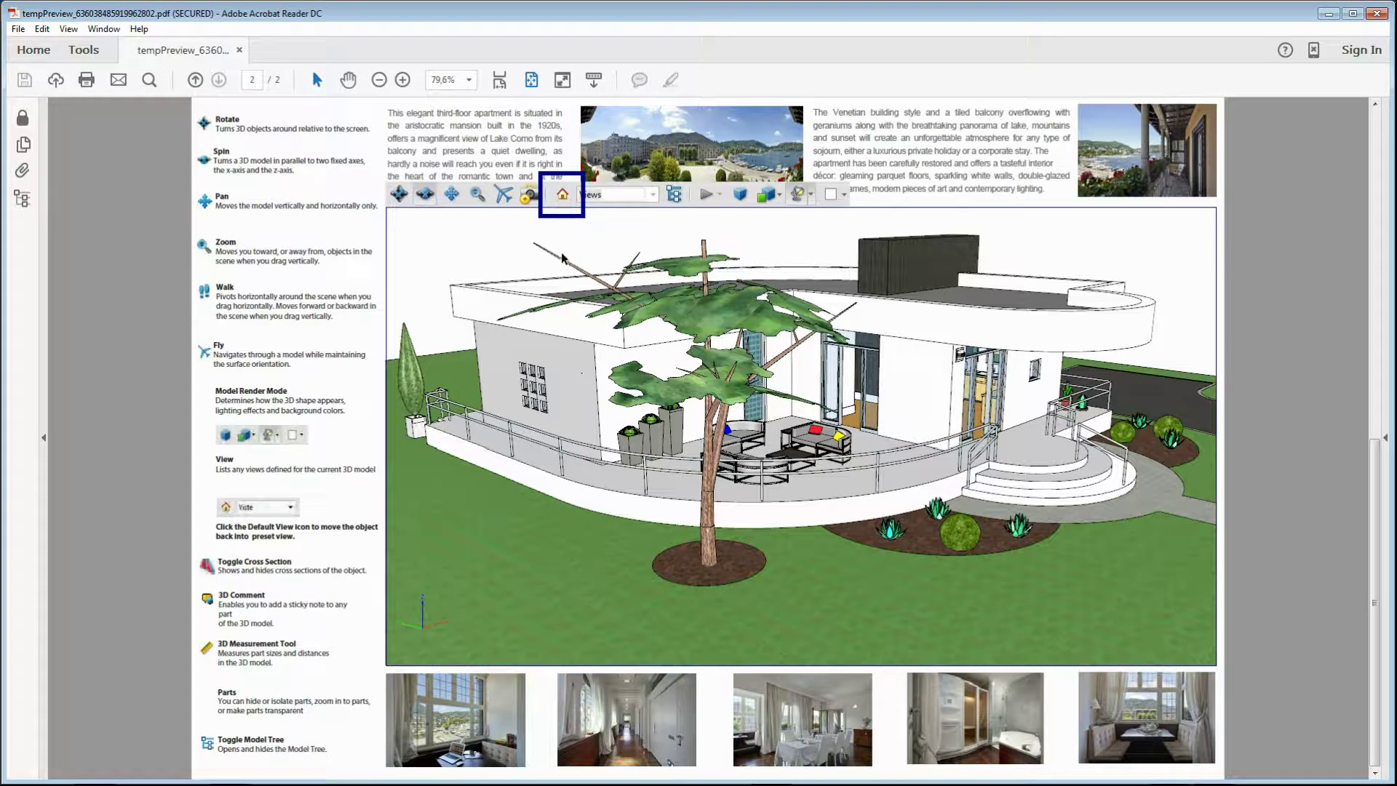
Reset to Default View, fly inside to the kitchen, then restore the default exterior view.
{"action": "left_click", "coordinate": [563, 194]}
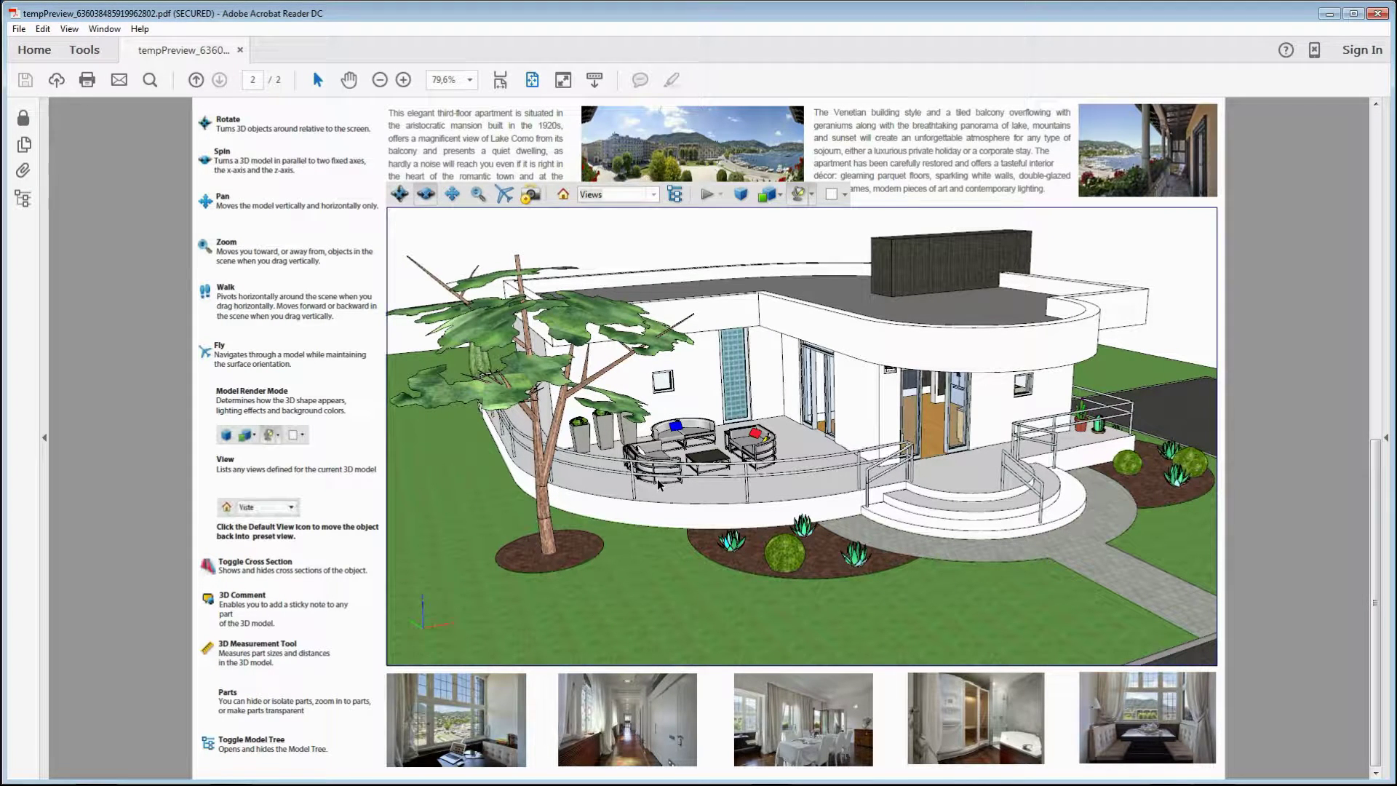
{"action": "left_click", "coordinate": [503, 195]}
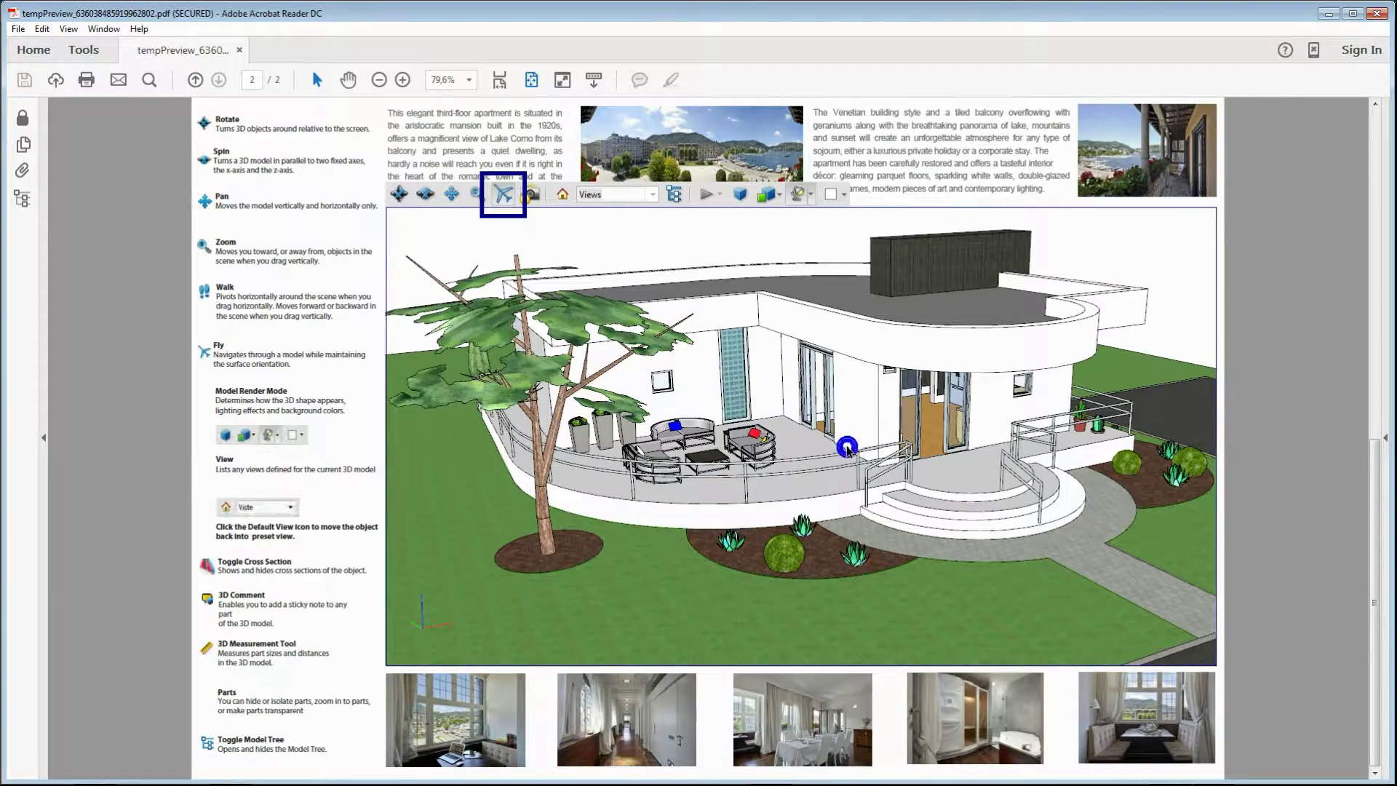
{"action": "left_click_drag", "start_coordinate": [848, 447], "coordinate": [987, 484]}
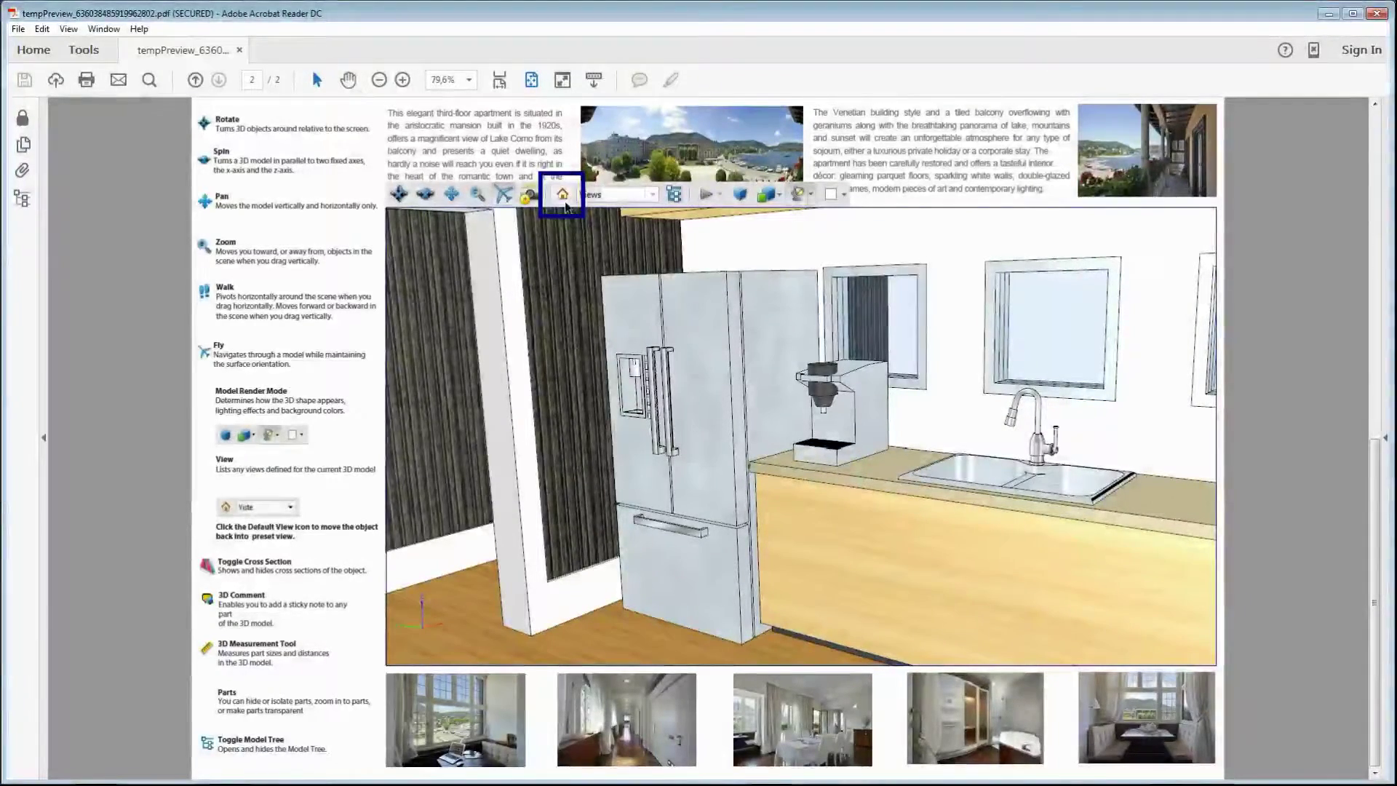
{"action": "left_click", "coordinate": [562, 194]}
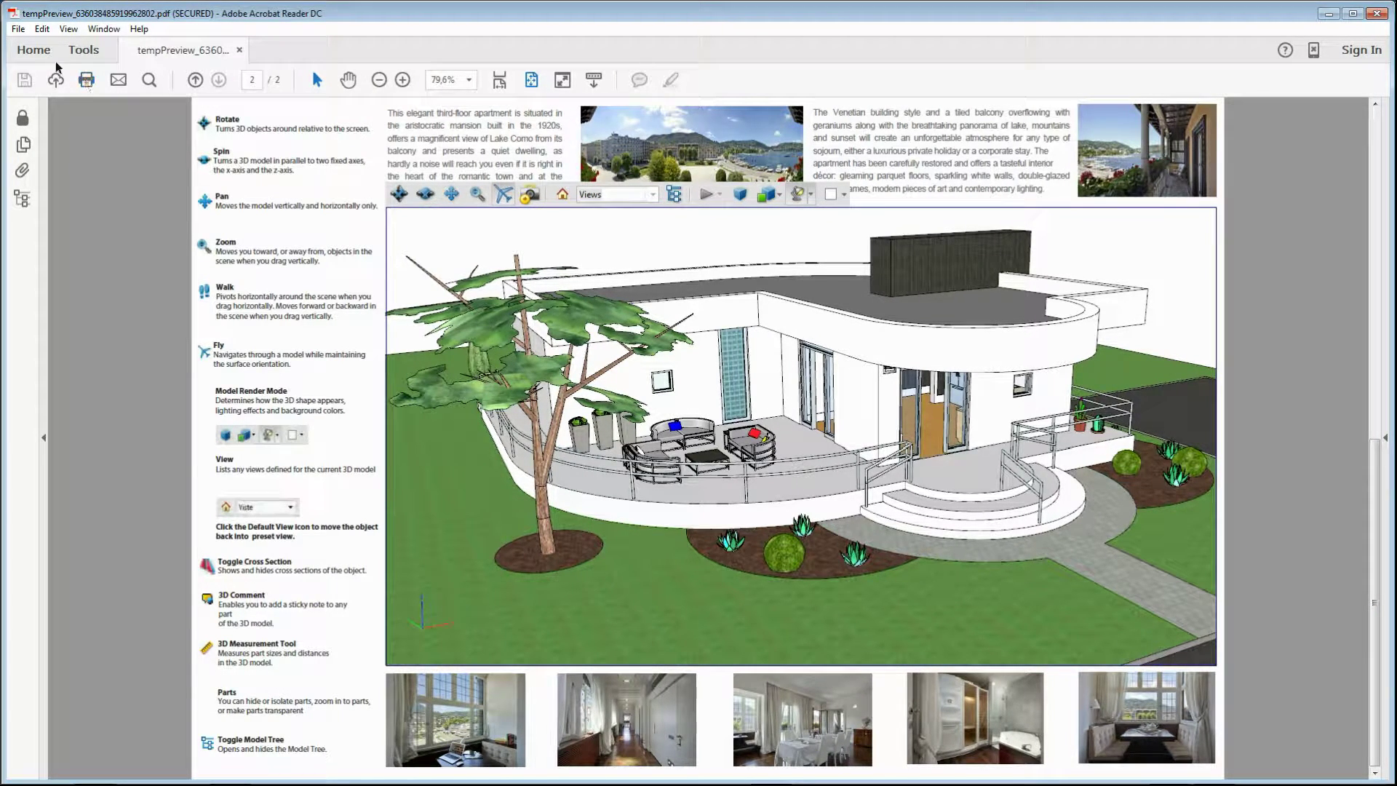
Save the brochure as My_3_3D_Revit in the My 3D PDF folder.
{"action": "left_click", "coordinate": [18, 29]}
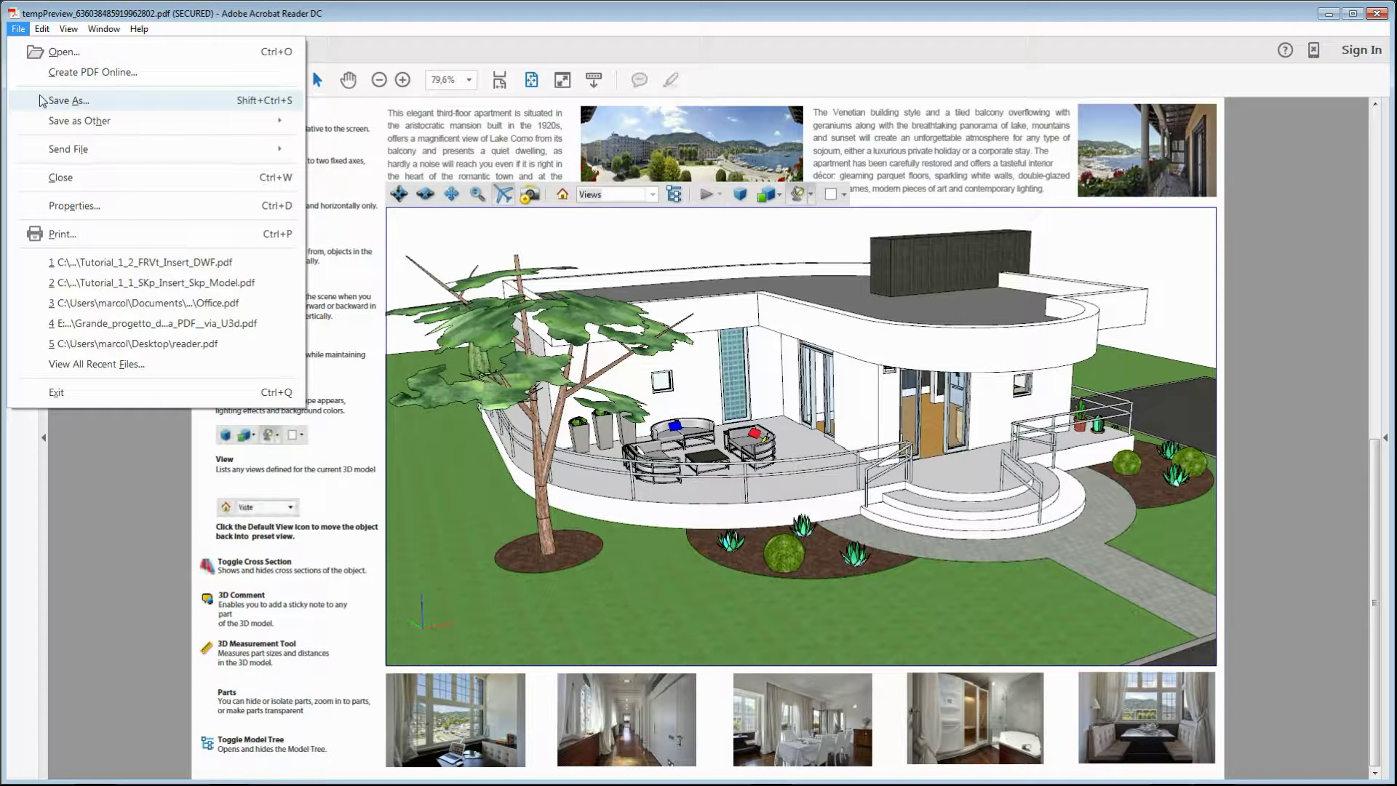
{"action": "left_click", "coordinate": [66, 102]}
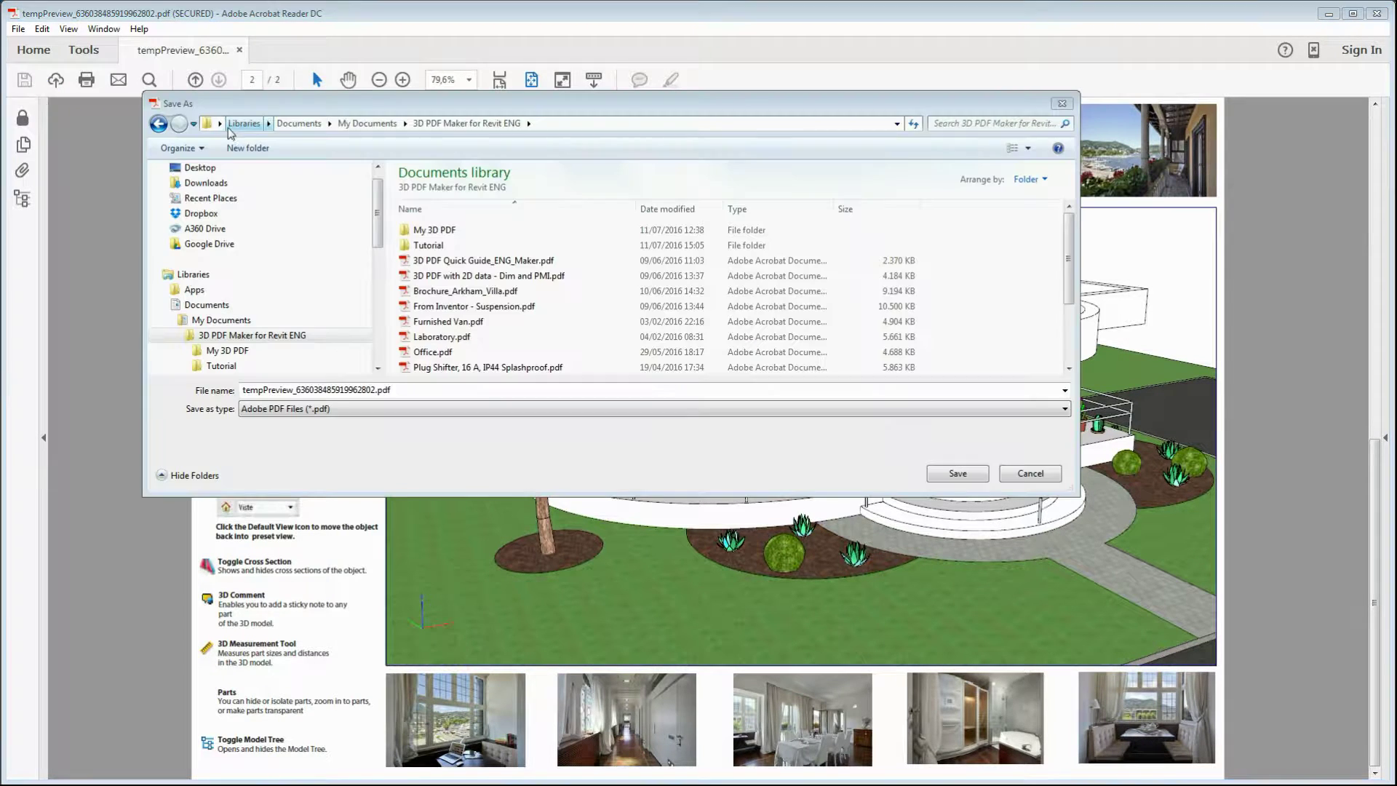
{"action": "double_click", "coordinate": [435, 230]}
{"action": "left_click", "coordinate": [432, 390]}
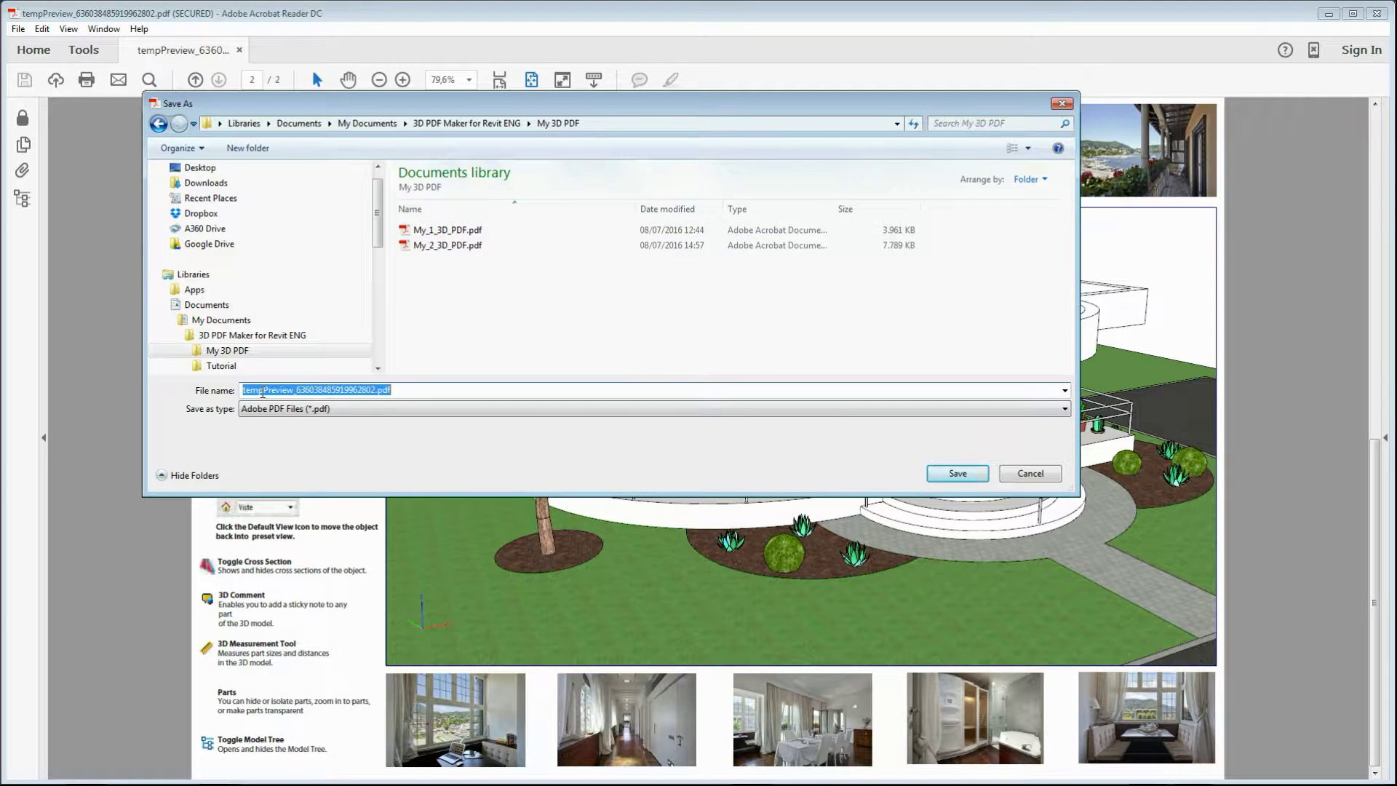
{"action": "type", "text": "My_3_3D_Revit"}
{"action": "left_click", "coordinate": [950, 474]}
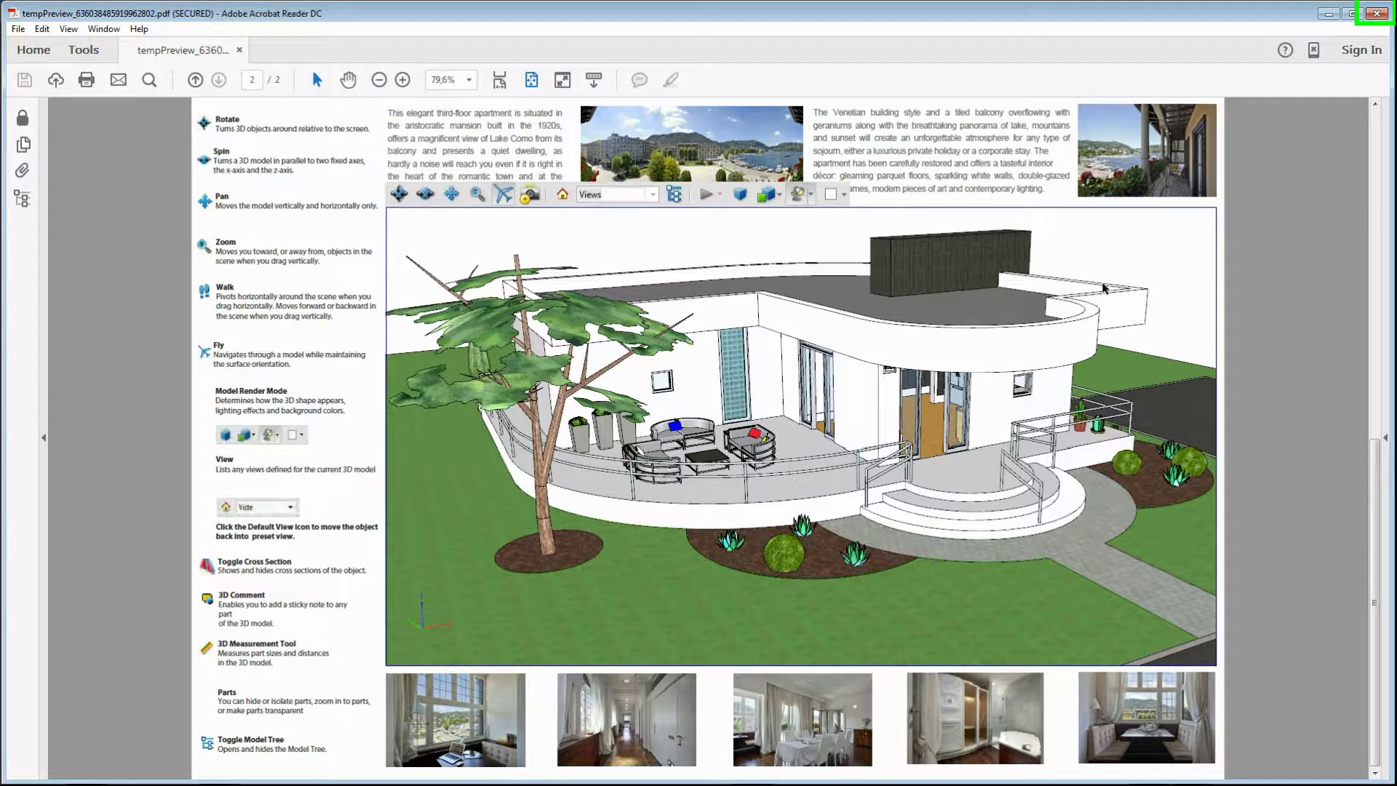
Close Acrobat Reader and 3D PDF Maker without saving the current work.
{"action": "left_click", "coordinate": [1377, 14]}
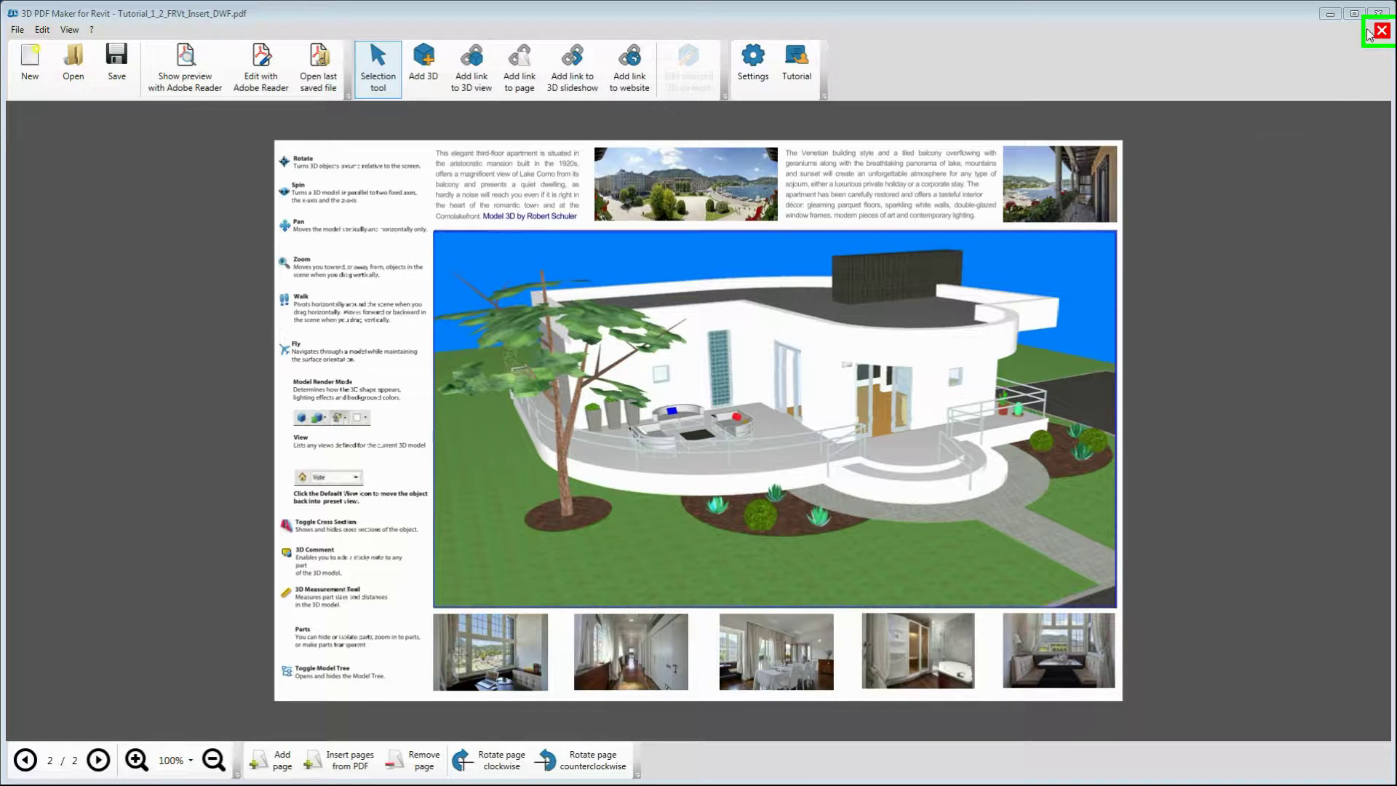
{"action": "left_click", "coordinate": [1382, 31]}
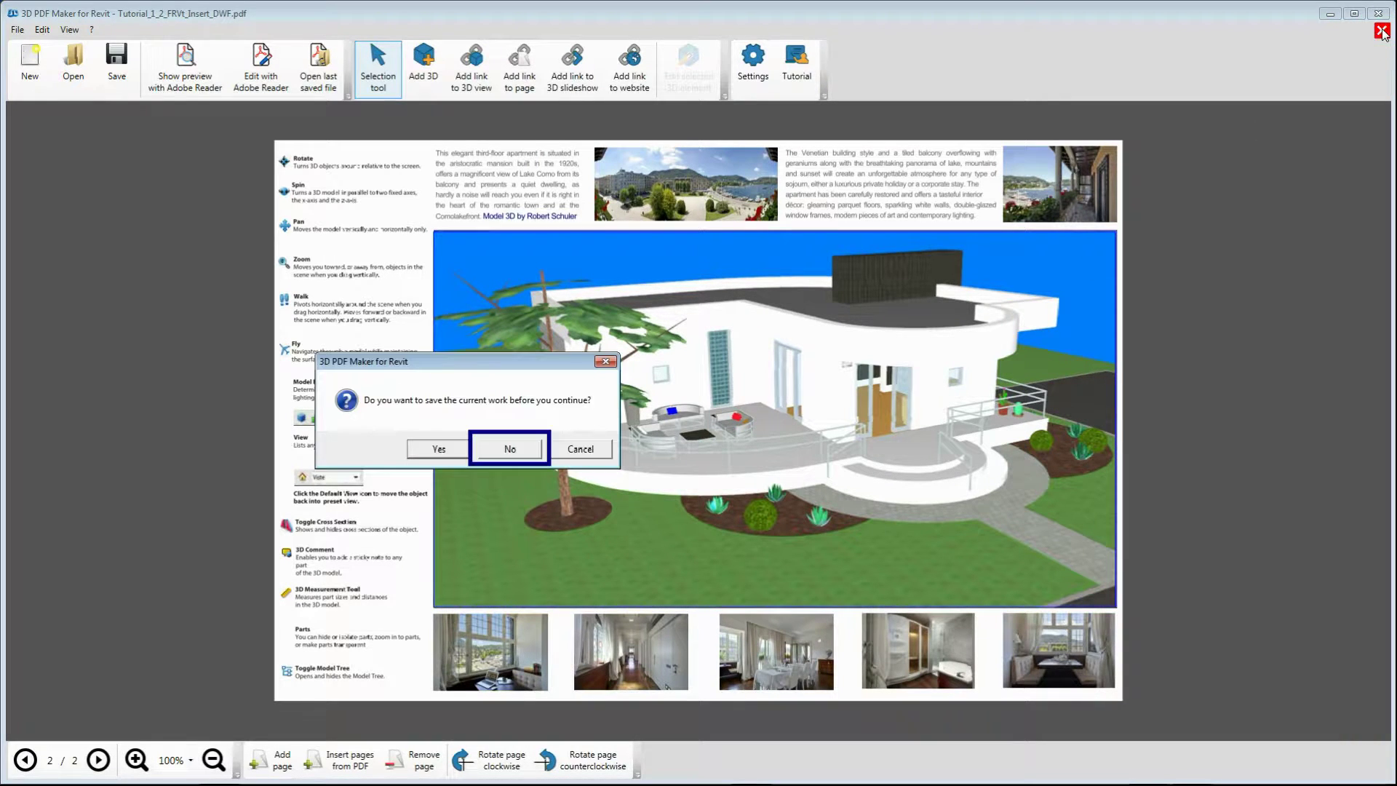
{"action": "left_click", "coordinate": [510, 449]}
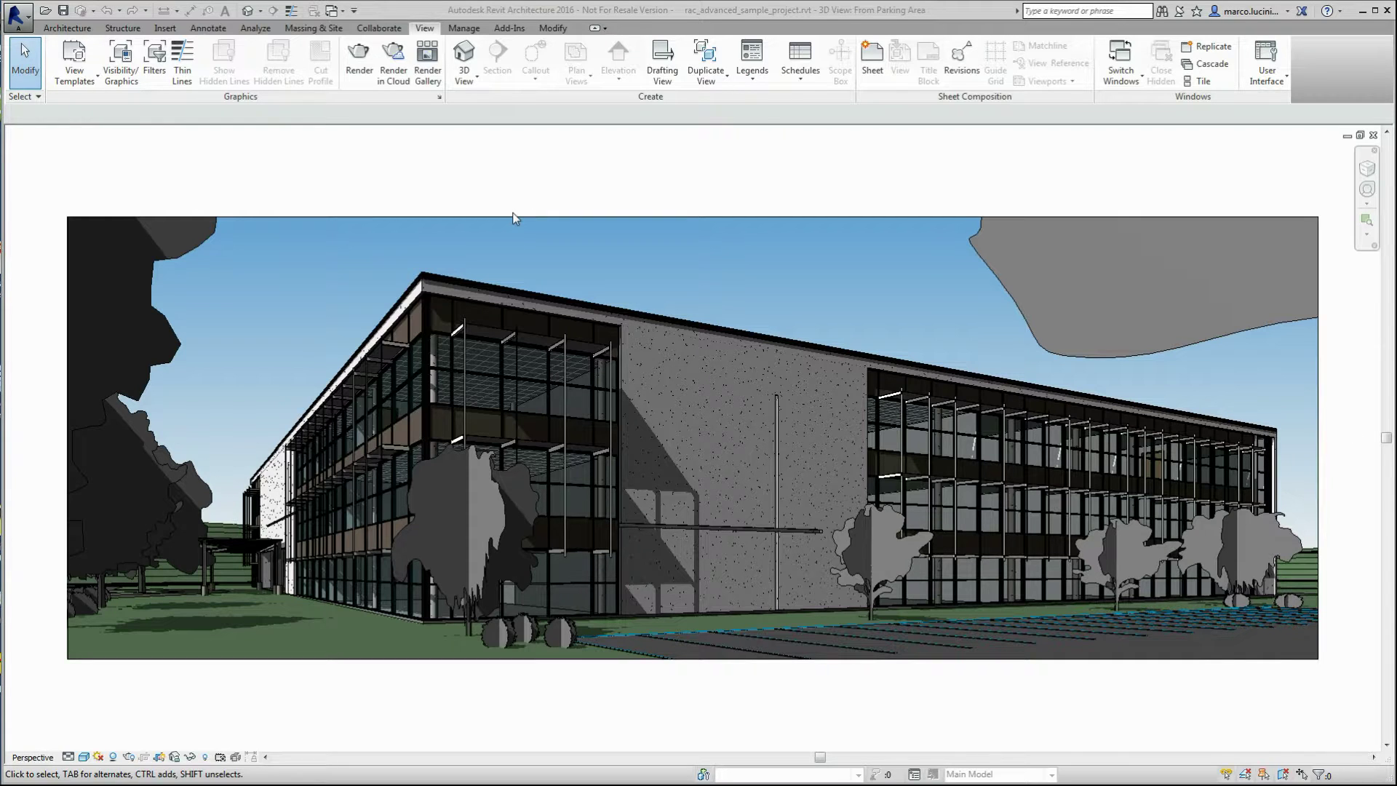
Show the advanced sample project's Default 3D View and start a DWF/DWFx export.
{"action": "left_click", "coordinate": [463, 76]}
{"action": "left_click", "coordinate": [480, 106]}
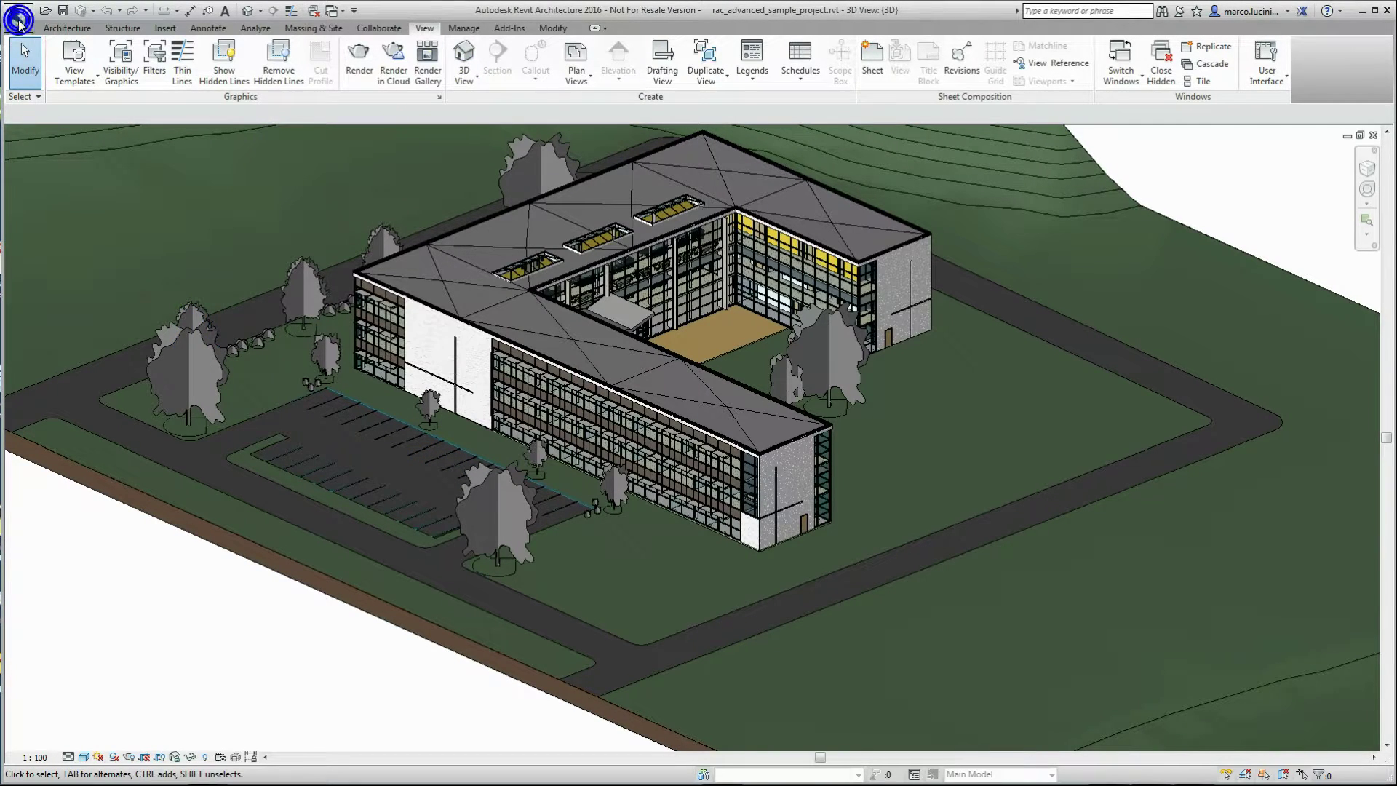
{"action": "left_click", "coordinate": [19, 26]}
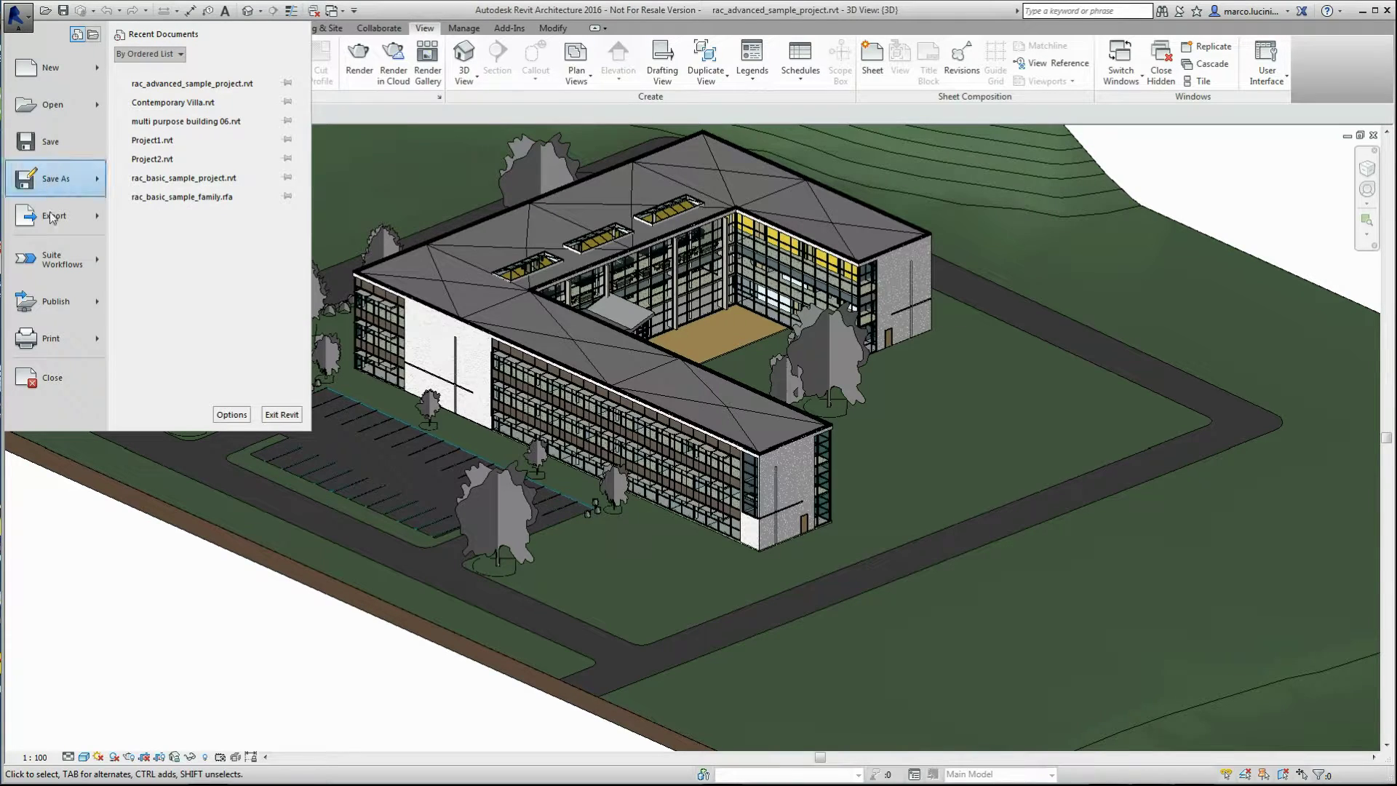
{"action": "mouse_move", "coordinate": [51, 217]}
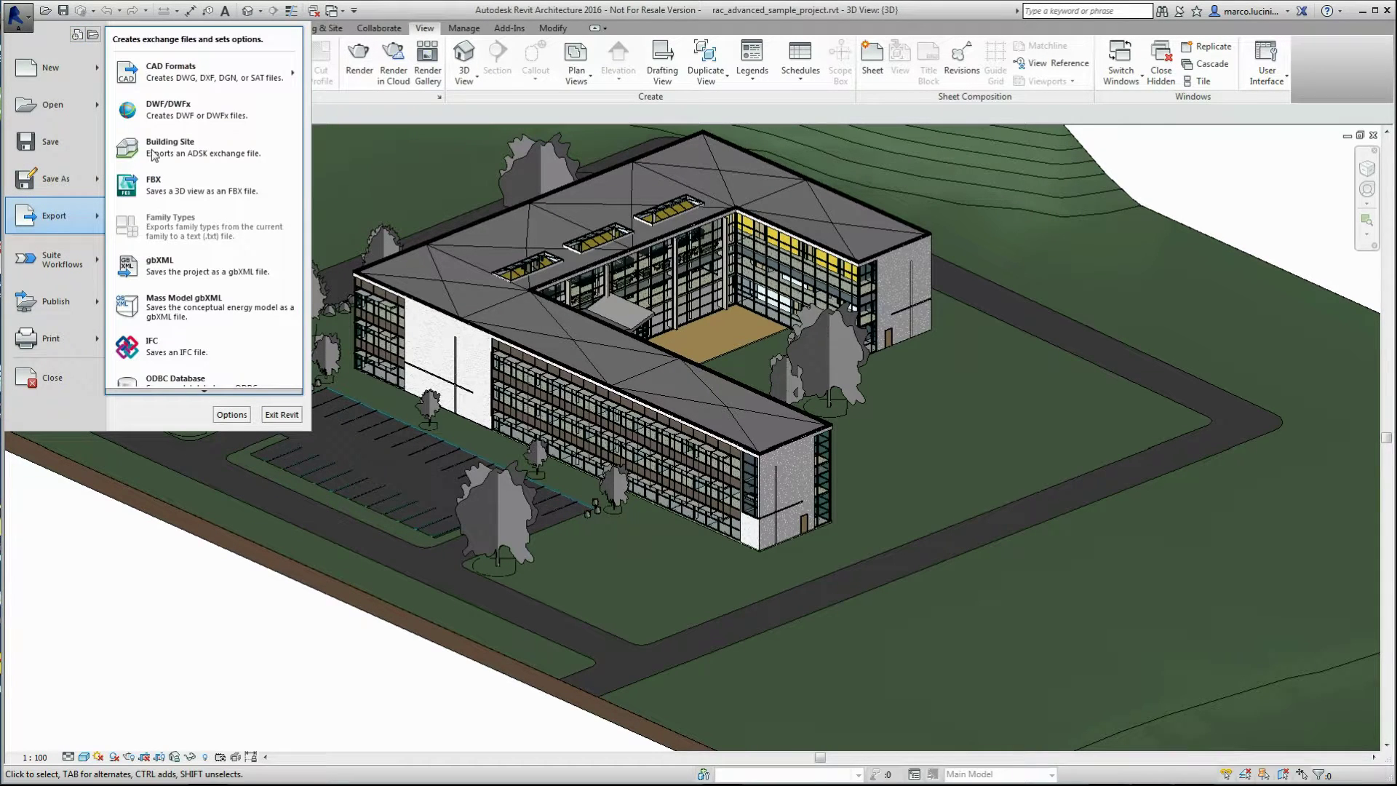
{"action": "left_click", "coordinate": [177, 110]}
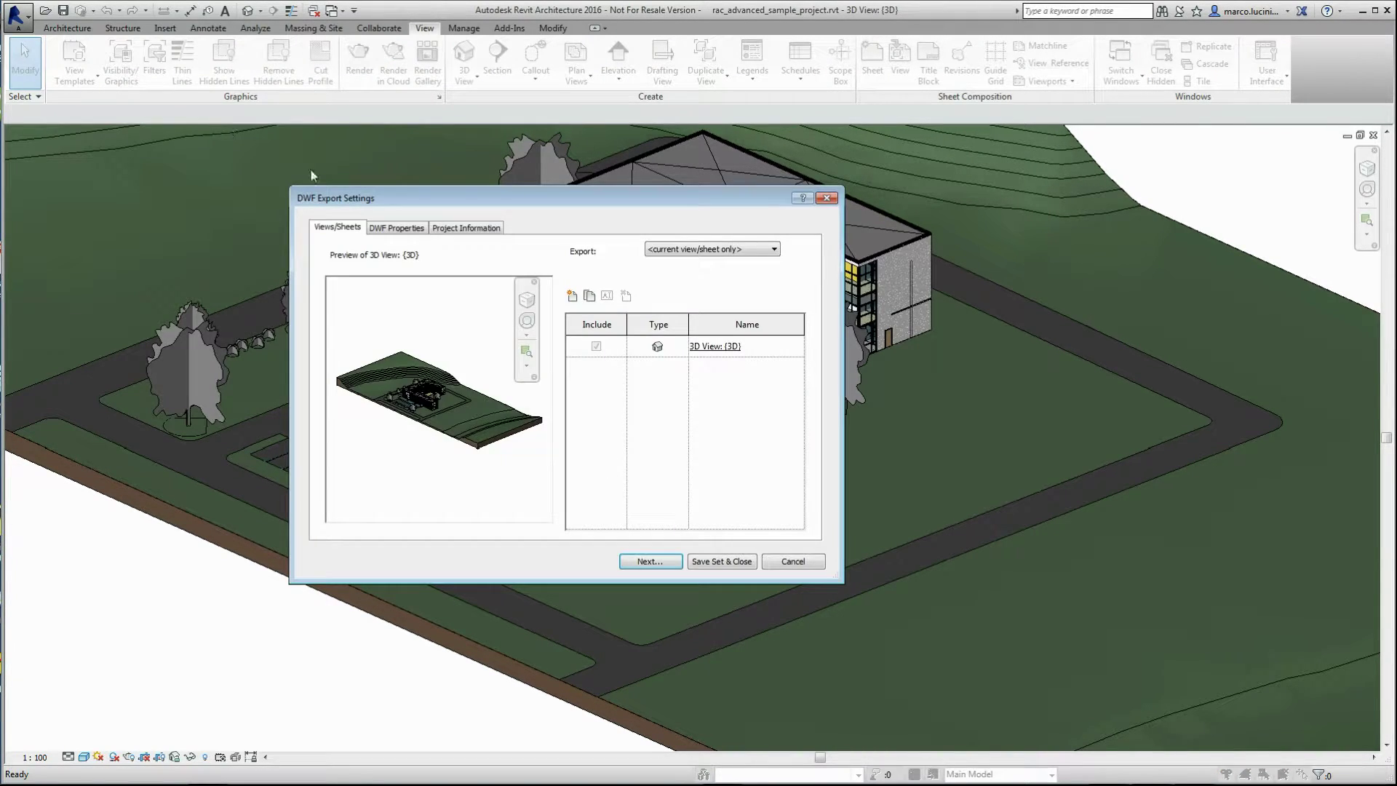
{"action": "left_click", "coordinate": [654, 561]}
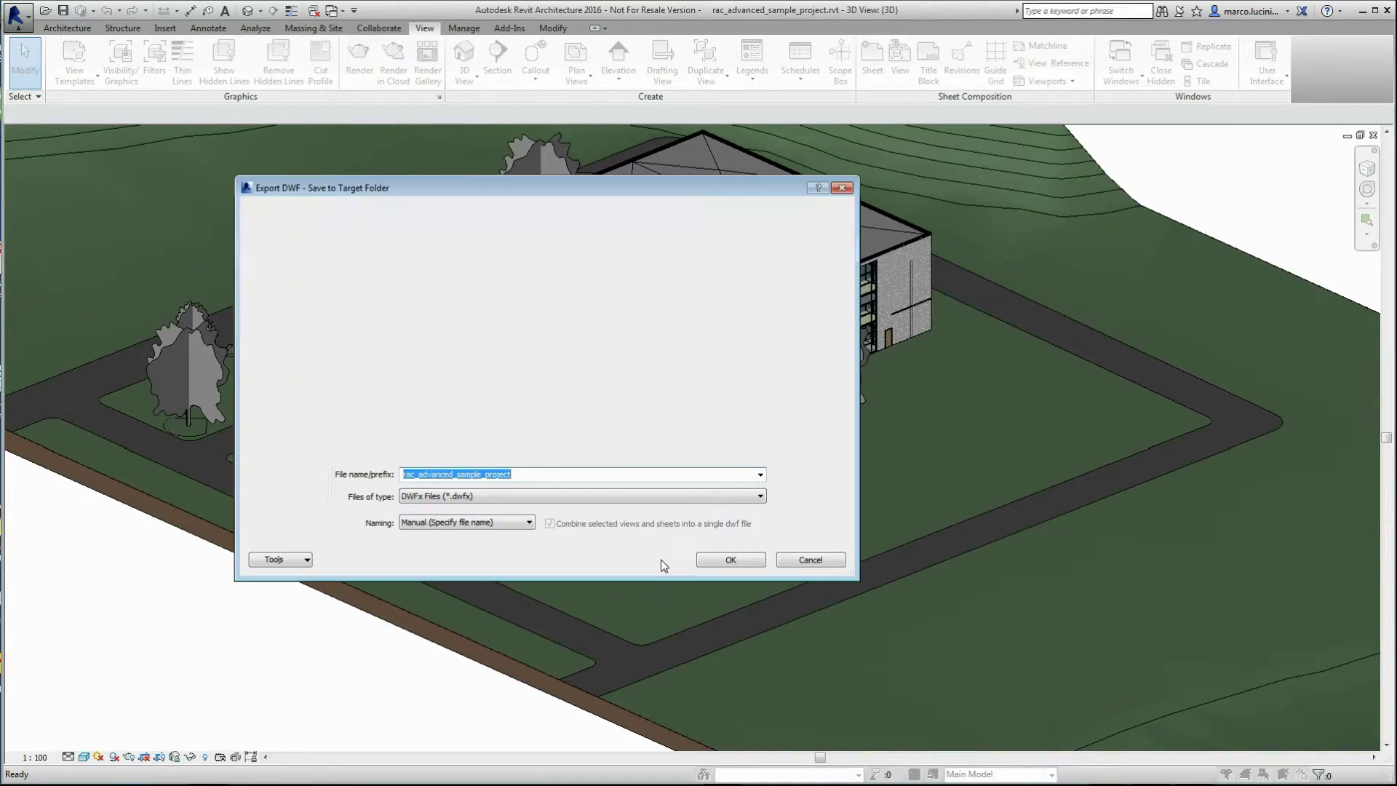
Confirm the DWFx export, orbit the office building, and fly into its courtyard.
{"action": "left_click", "coordinate": [734, 560]}
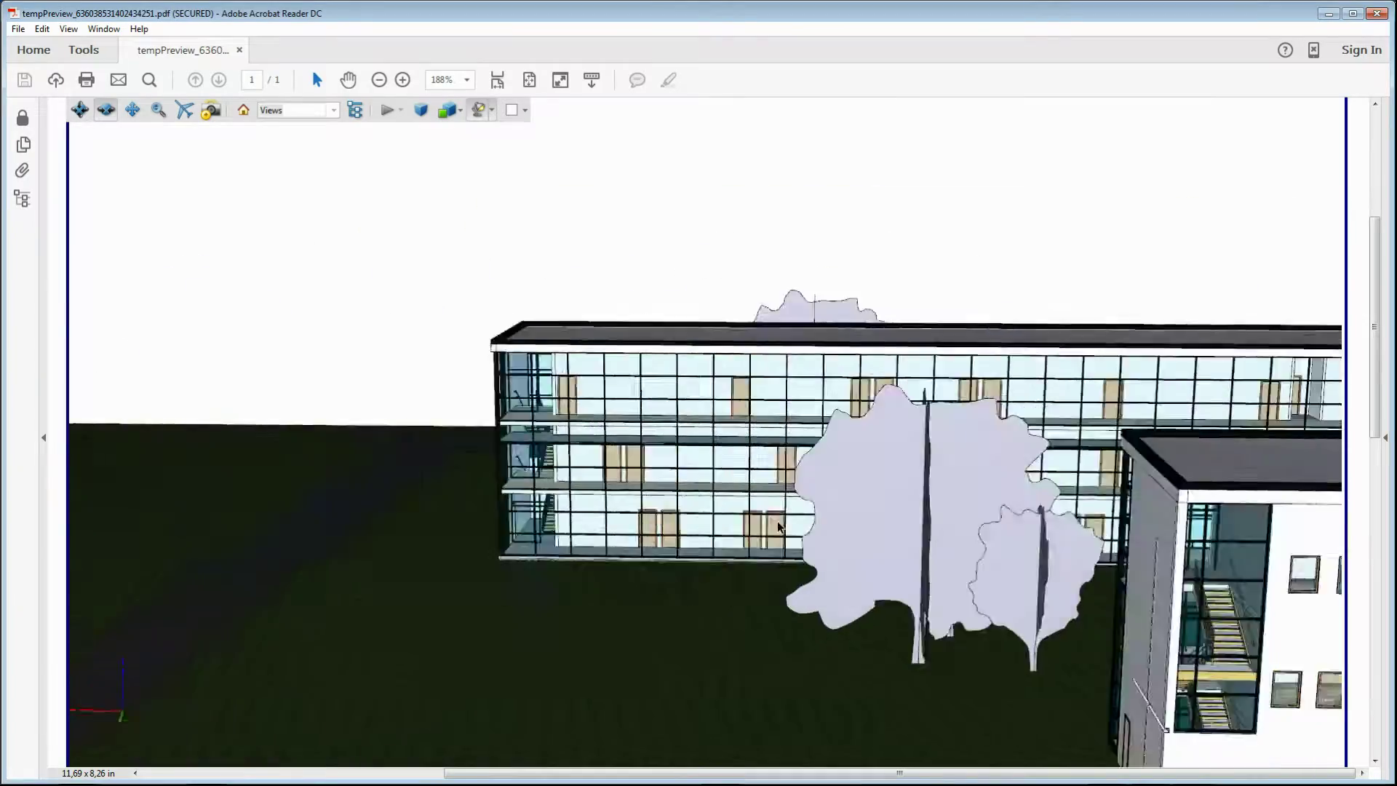
{"action": "left_click_drag", "start_coordinate": [778, 525], "coordinate": [623, 471]}
{"action": "left_click", "coordinate": [184, 110]}
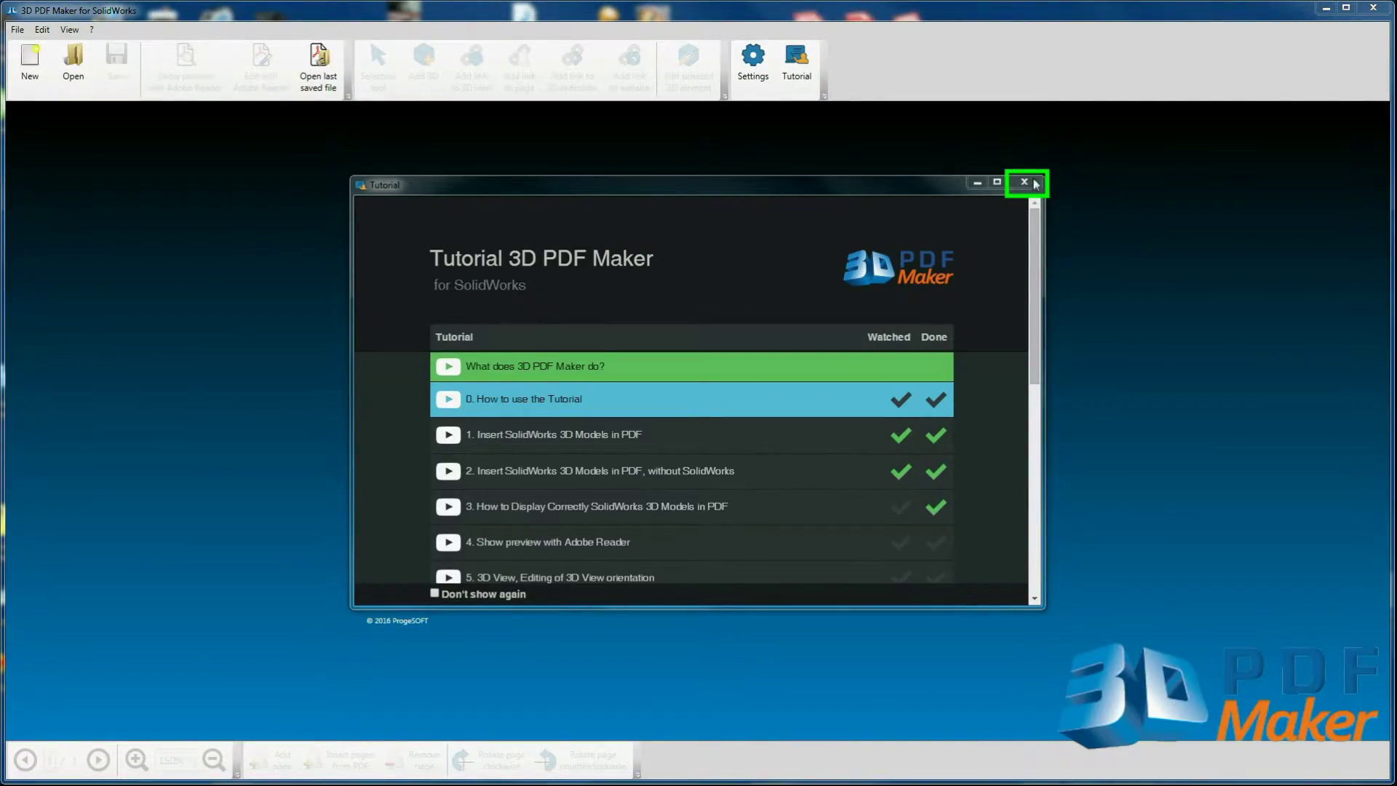
Close the Tutorial window and reopen it from the Open Tutorial tile to show the intro message.
{"action": "left_click", "coordinate": [1023, 184]}
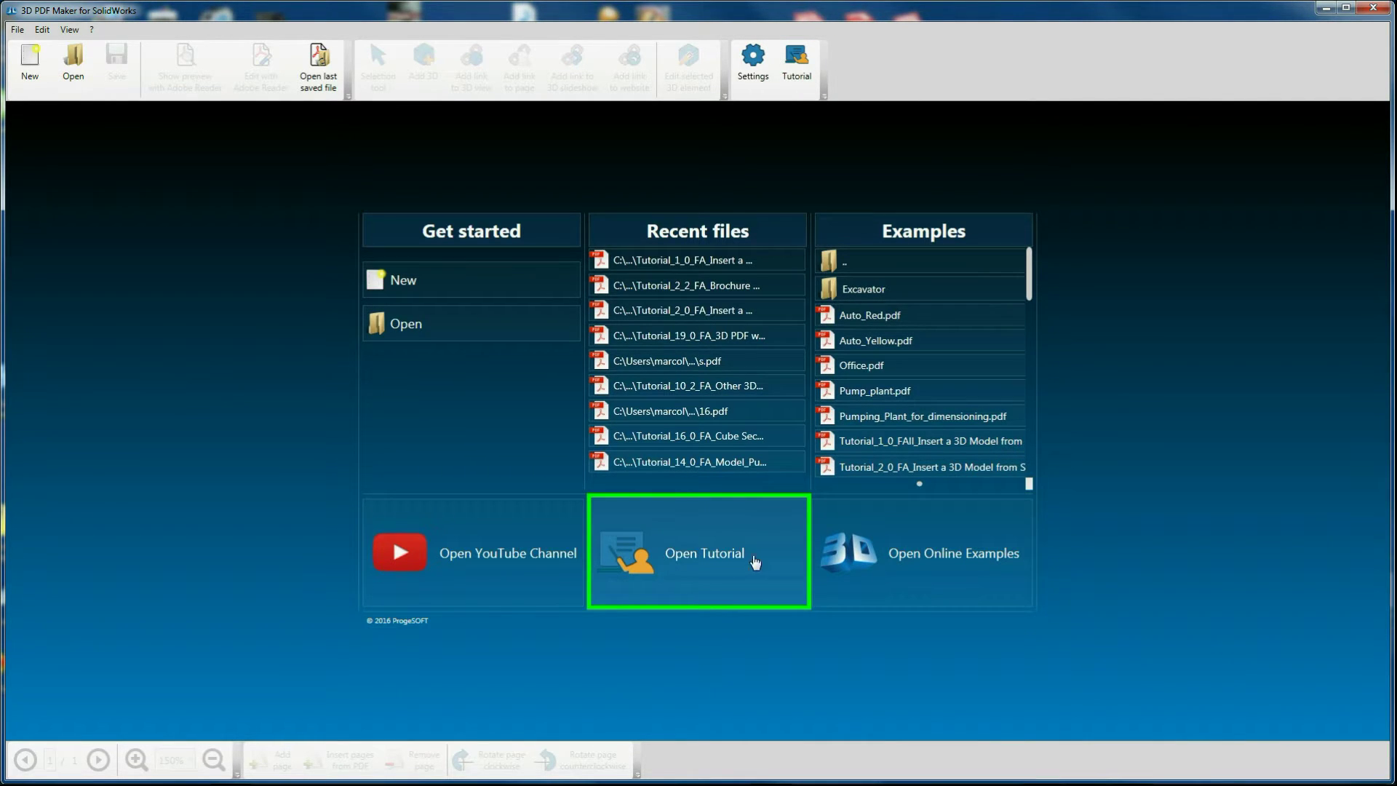
{"action": "left_click", "coordinate": [719, 555]}
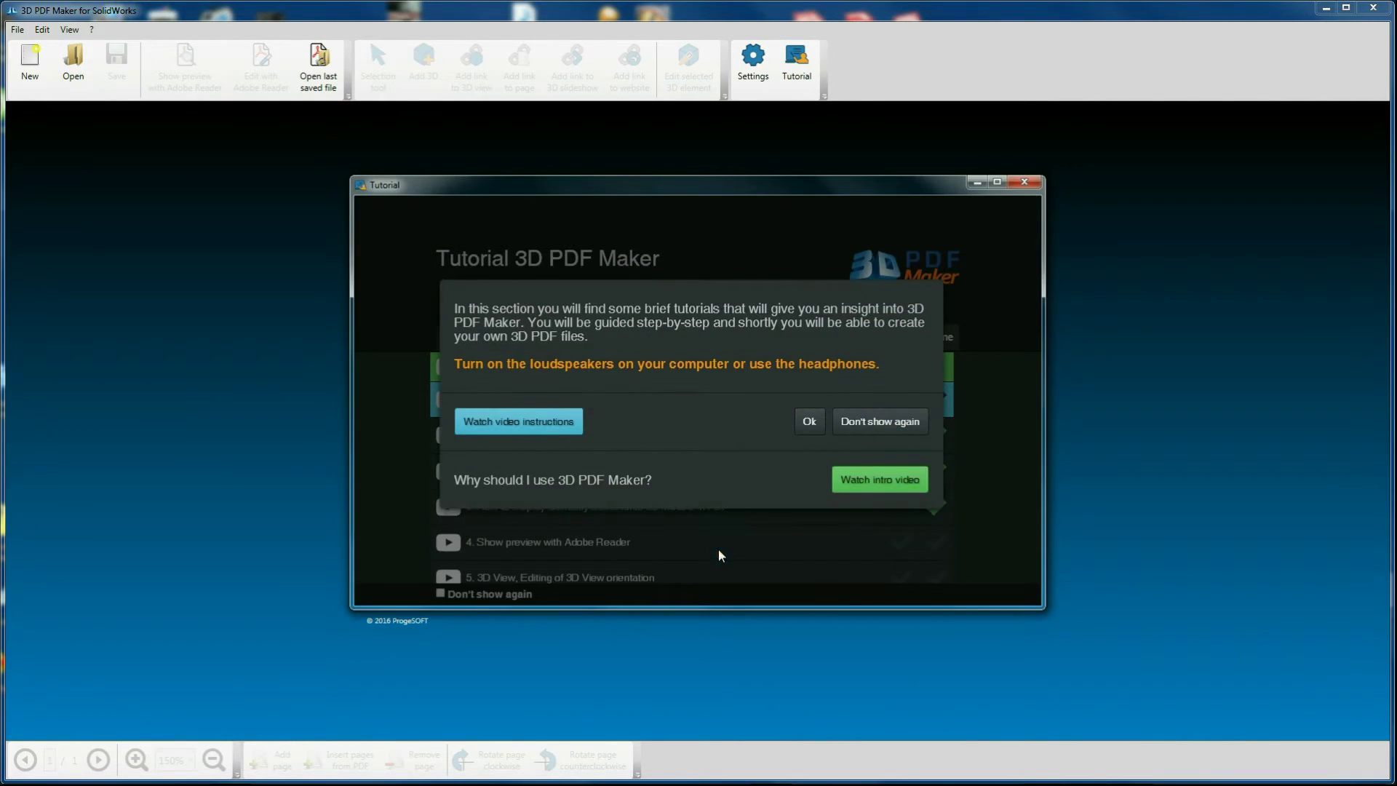